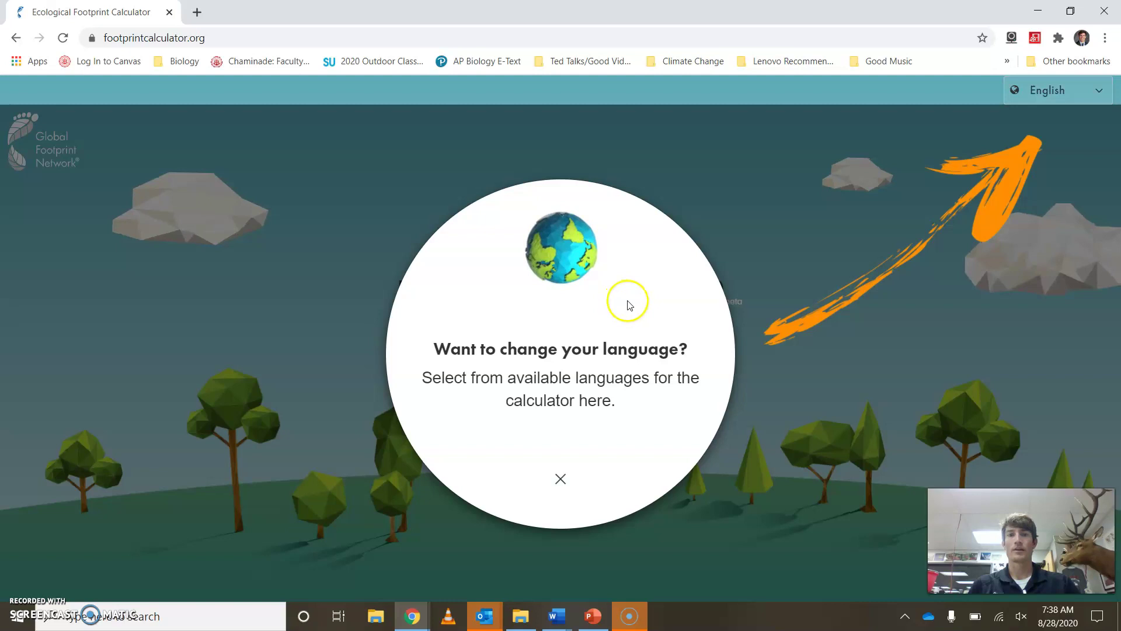
Step: Dismiss the language popup to uncover the 'Take the first step' welcome page
{"action": "left_click", "coordinate": [562, 477]}
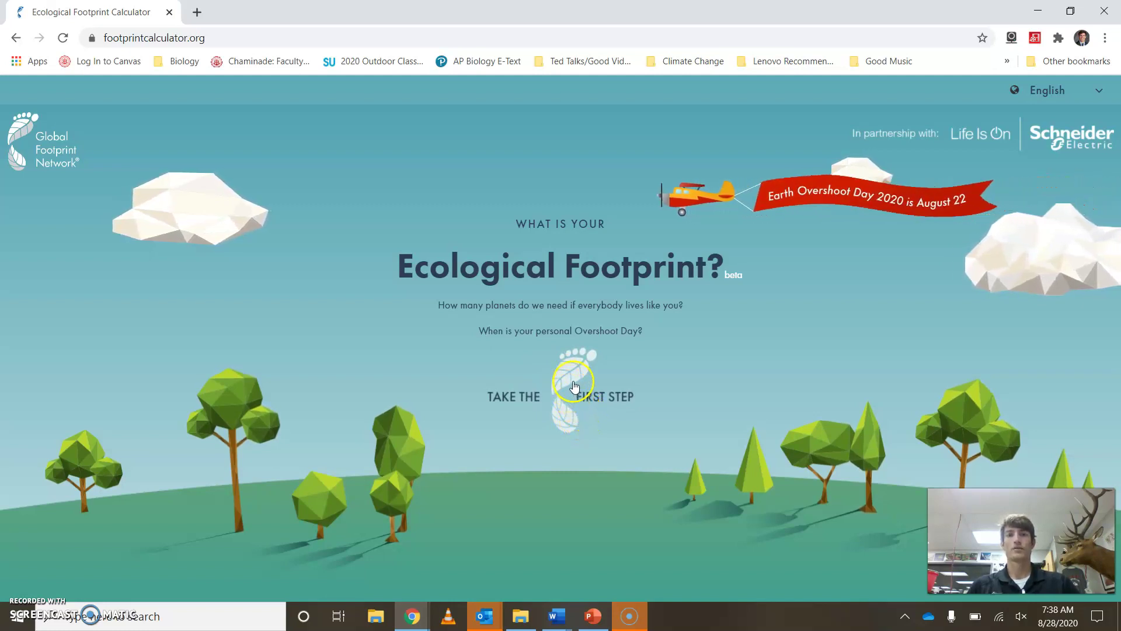
Step: Start the questionnaire and move the animal-based products answer from Occasionally to Often
{"action": "left_click", "coordinate": [564, 387]}
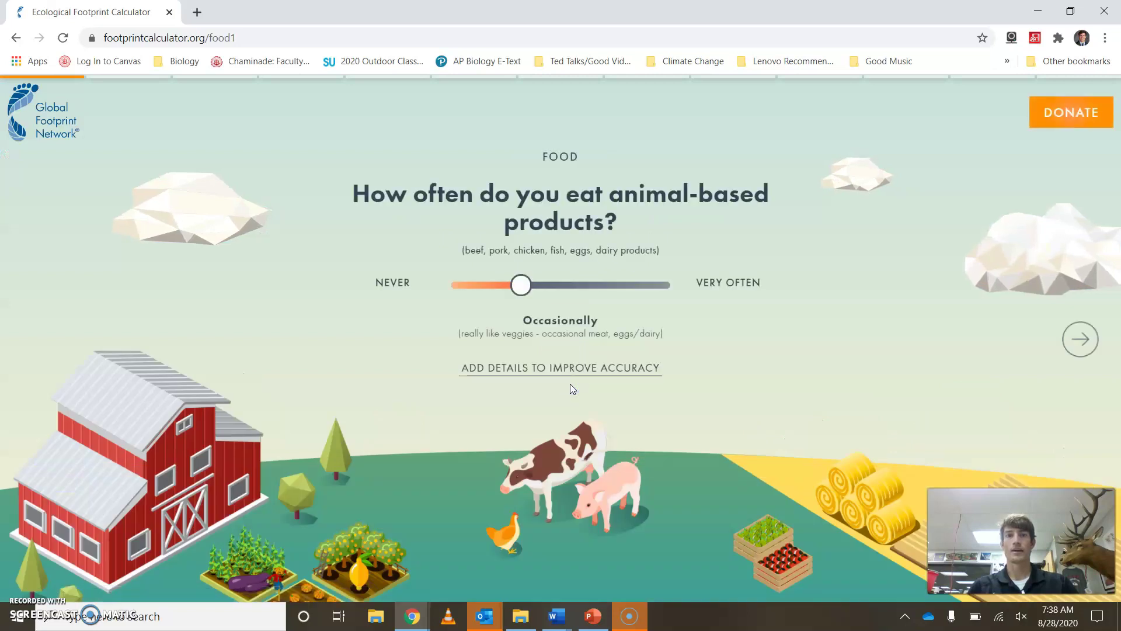
{"action": "left_click", "coordinate": [459, 359]}
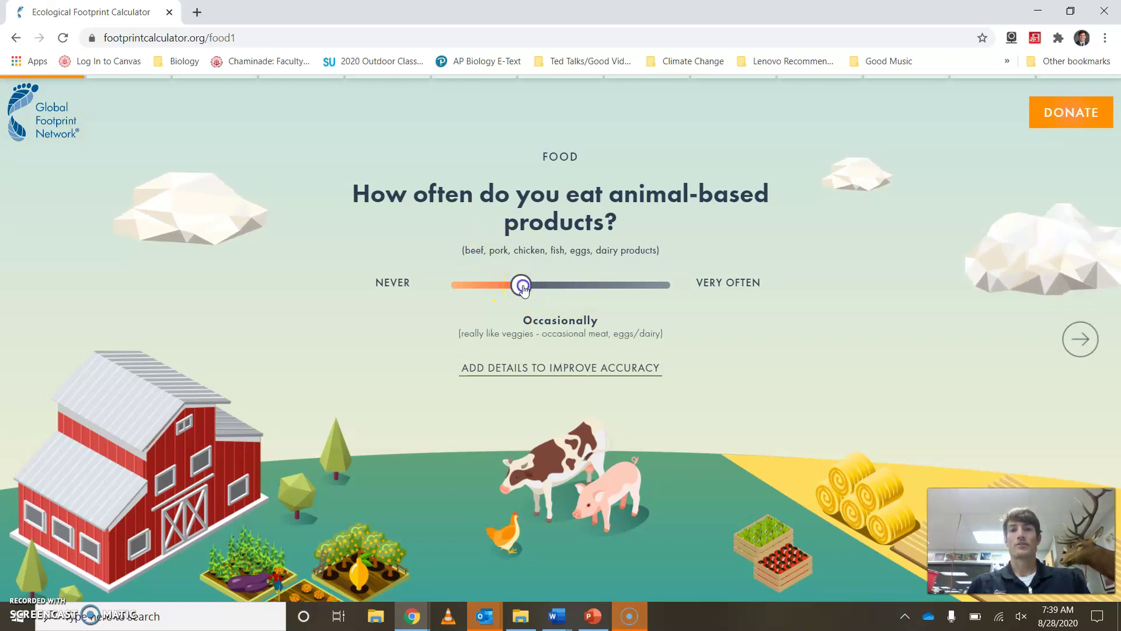
{"action": "left_click_drag", "start_coordinate": [516, 285], "coordinate": [587, 285]}
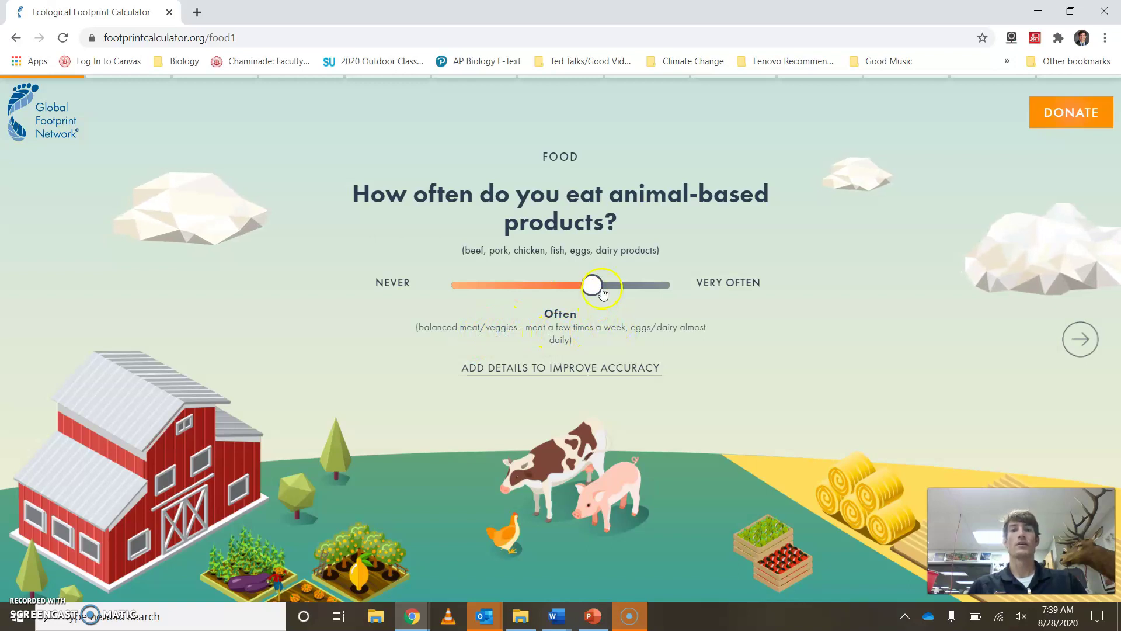
Step: In the detailed food questions, set pork to Never, adjust poultry, and save
{"action": "left_click", "coordinate": [605, 373]}
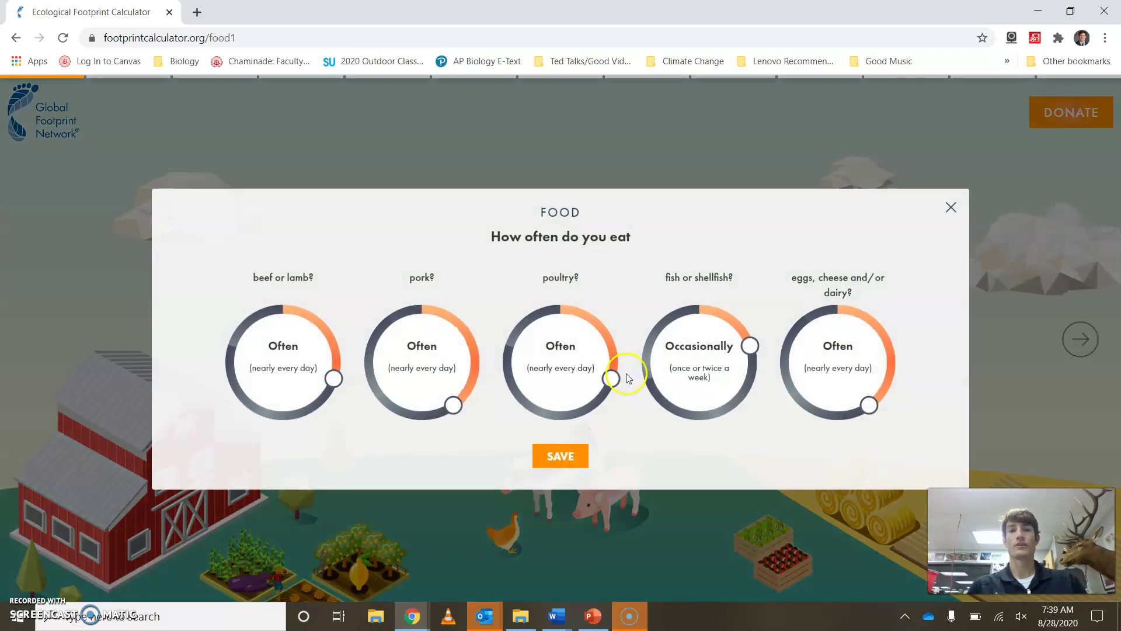
{"action": "left_click", "coordinate": [612, 377]}
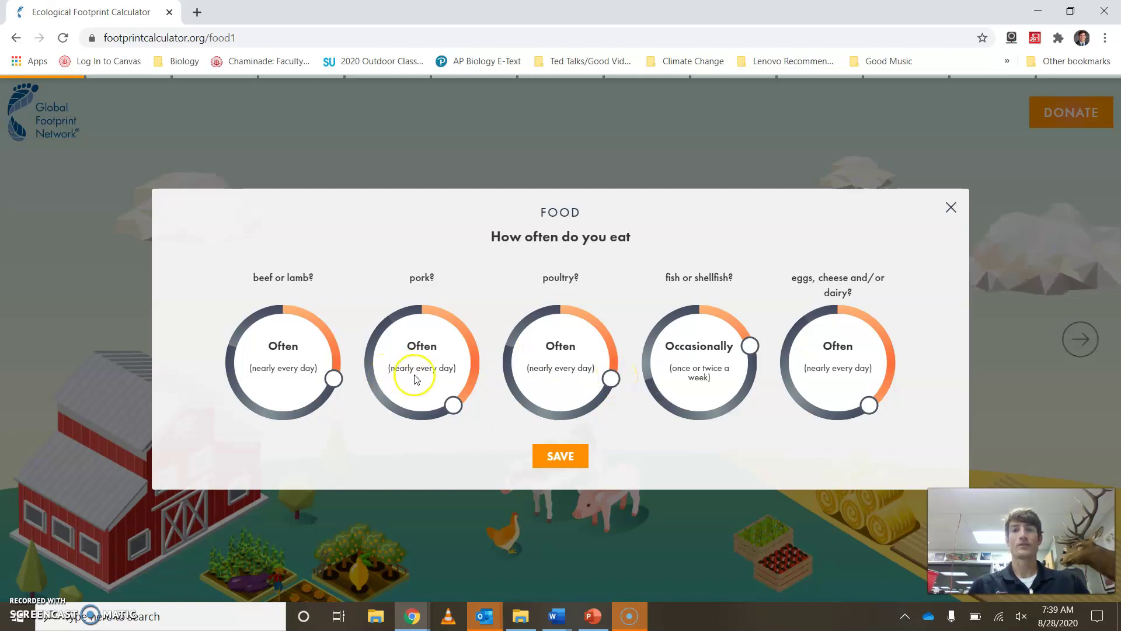
{"action": "left_click", "coordinate": [461, 405]}
{"action": "left_click_drag", "start_coordinate": [461, 405], "coordinate": [425, 312]}
{"action": "left_click", "coordinate": [611, 375]}
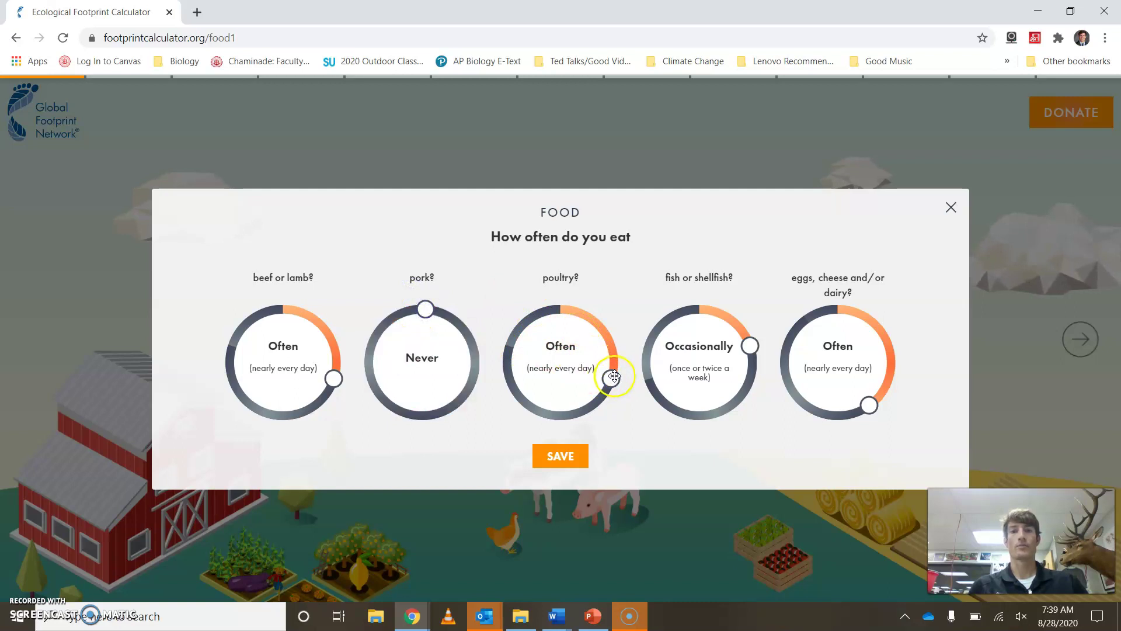
{"action": "left_click_drag", "start_coordinate": [611, 379], "coordinate": [560, 415]}
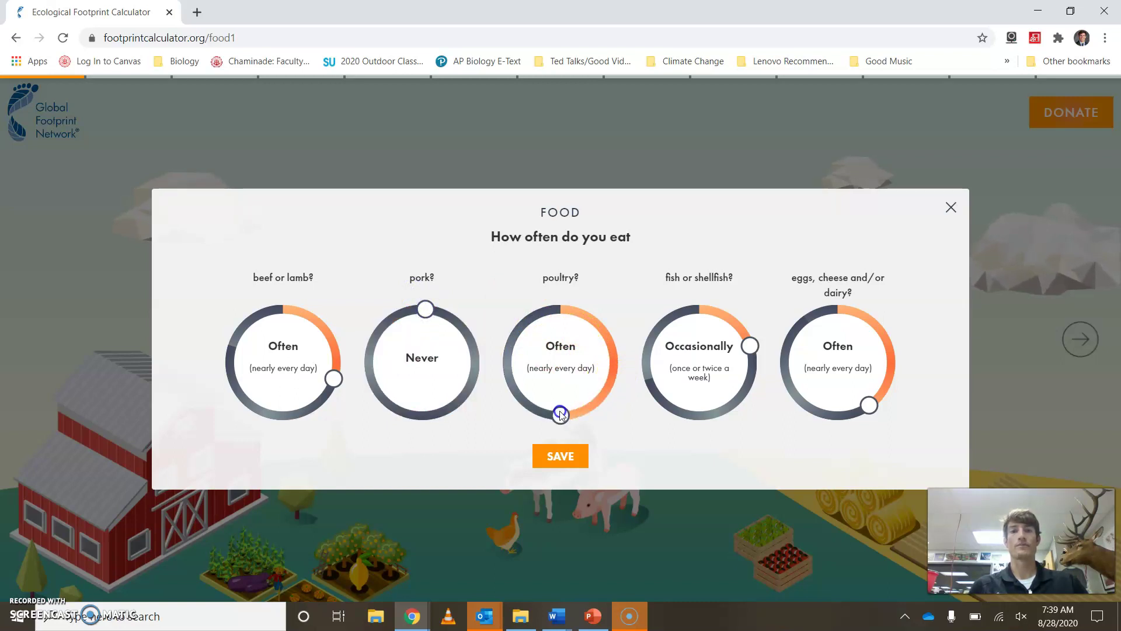
{"action": "left_click", "coordinate": [552, 450]}
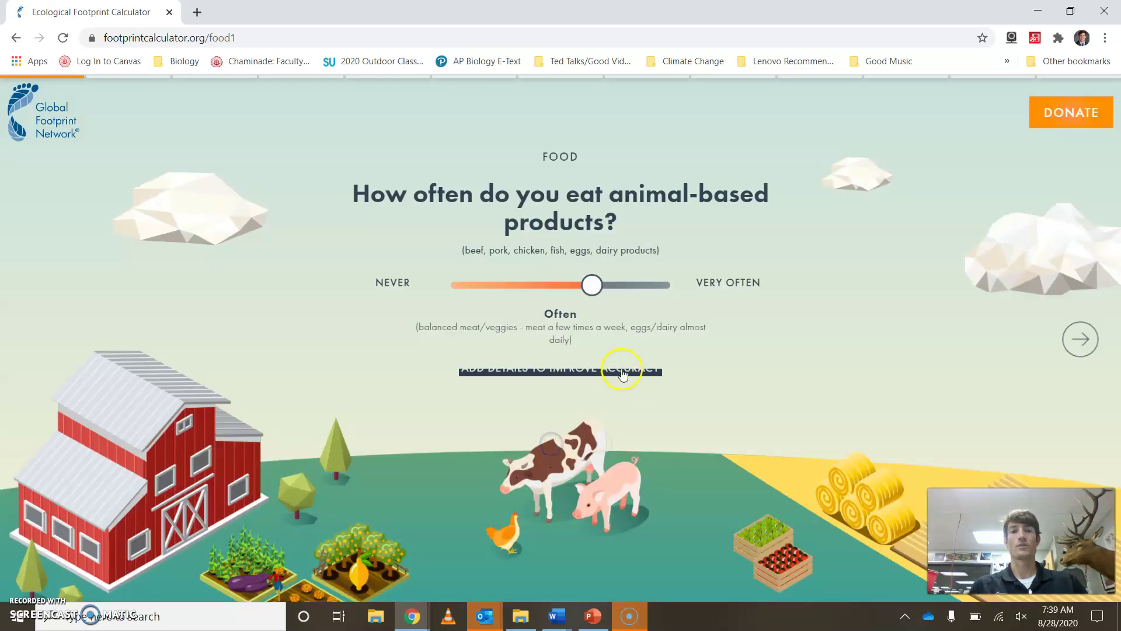
Step: On the unprocessed, locally grown food question, adjust the share and open details showing 30% fresh and 30% local
{"action": "left_click", "coordinate": [1080, 338]}
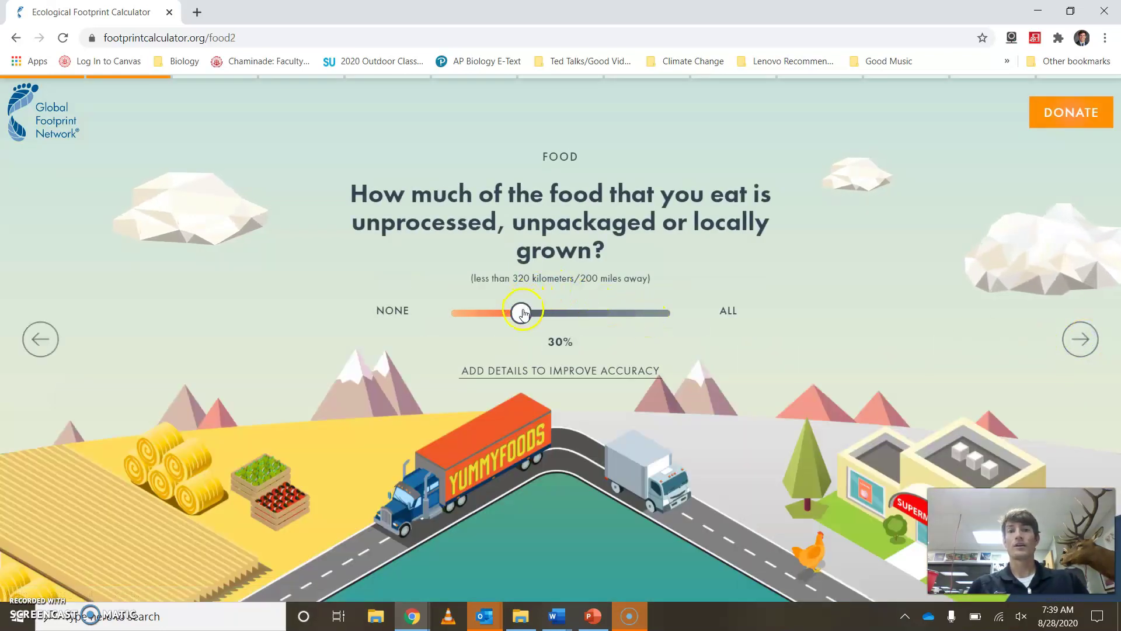
{"action": "left_click_drag", "start_coordinate": [526, 316], "coordinate": [461, 314]}
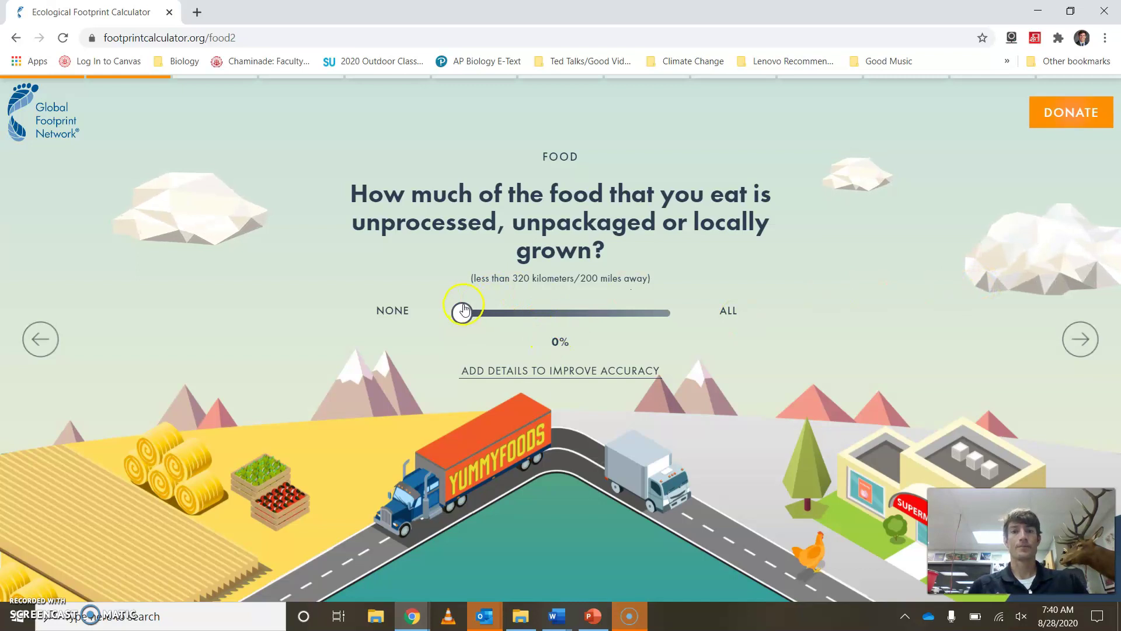
{"action": "left_click_drag", "start_coordinate": [461, 311], "coordinate": [517, 311]}
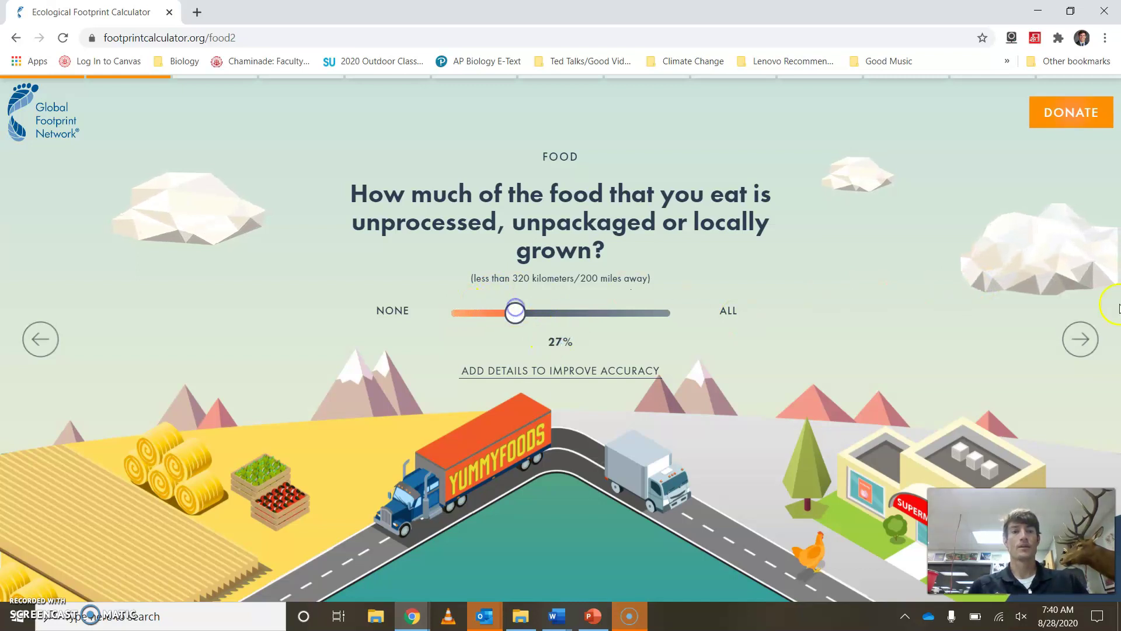
{"action": "left_click", "coordinate": [558, 374]}
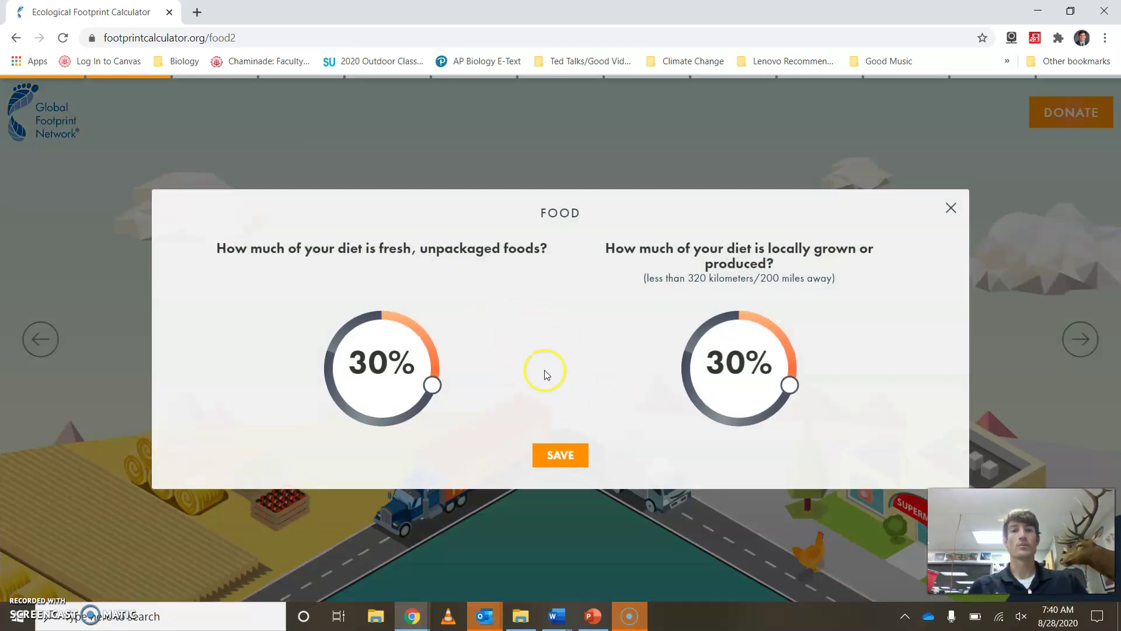
Step: Close the food details and advance to the housing type question, showing duplex/row house
{"action": "left_click", "coordinate": [954, 209]}
{"action": "left_click", "coordinate": [1081, 338]}
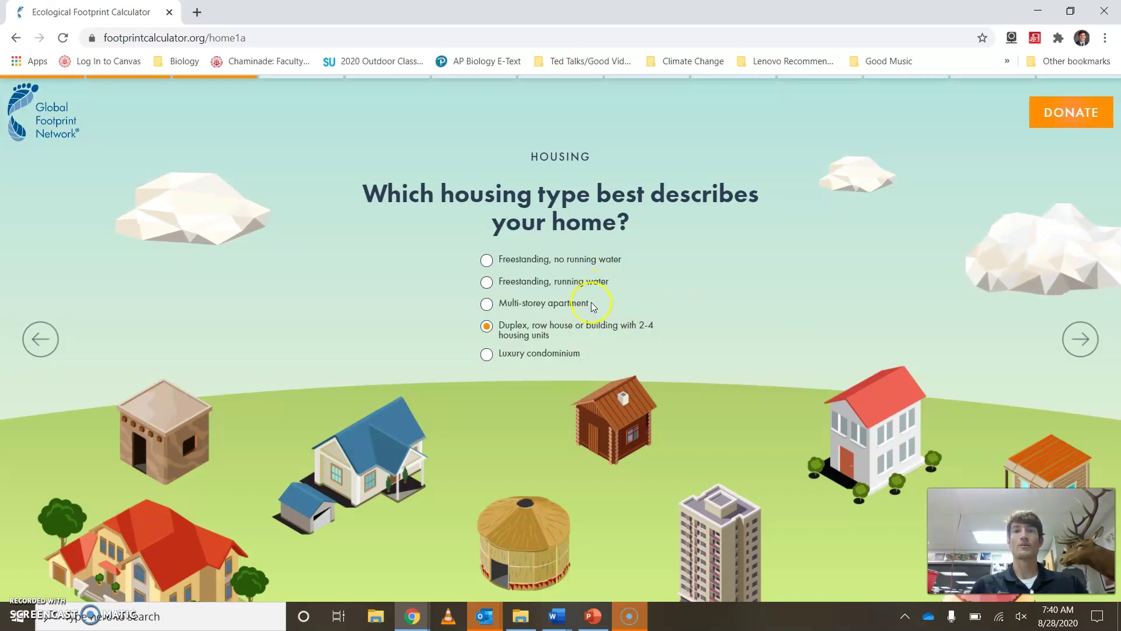
Step: Keep Wood as the house material and continue to the household and home size question
{"action": "left_click", "coordinate": [1088, 345]}
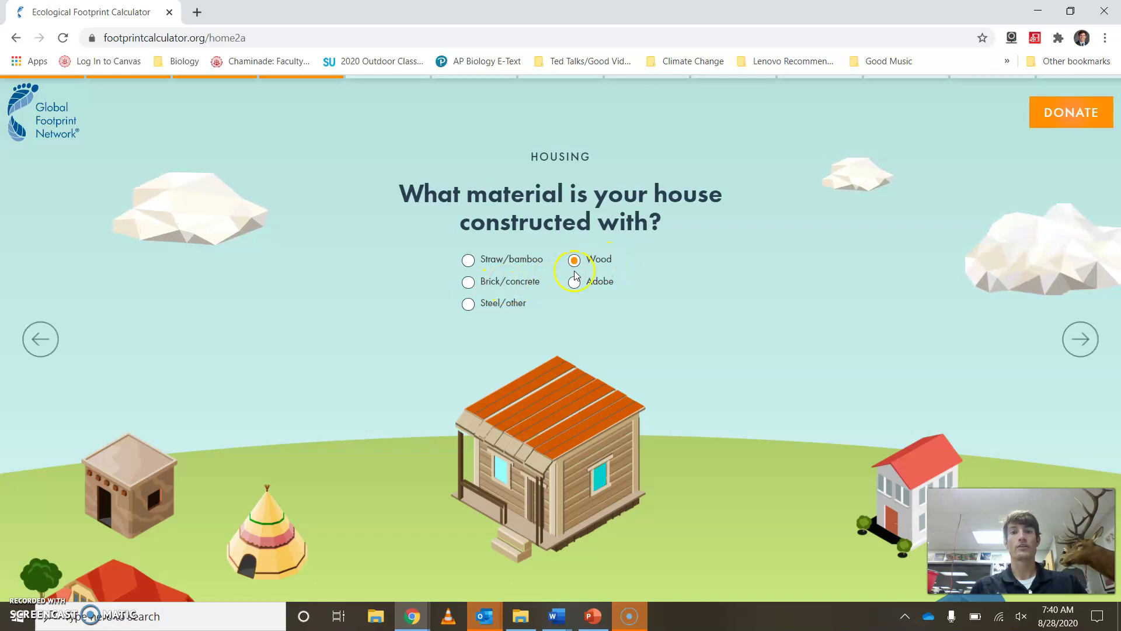
{"action": "left_click", "coordinate": [1077, 349]}
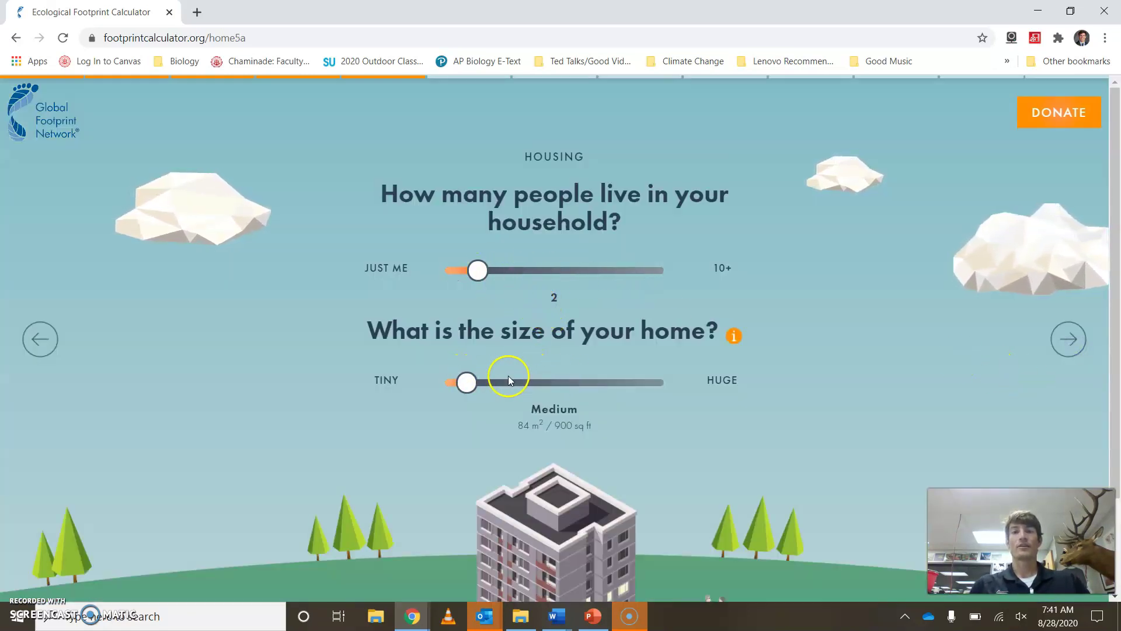
Step: Set the home size to Large, 182 m² (1955 sq ft), for a household of 2
{"action": "scroll", "coordinate": [469, 381], "scroll_direction": "down", "scroll_amount": 1}
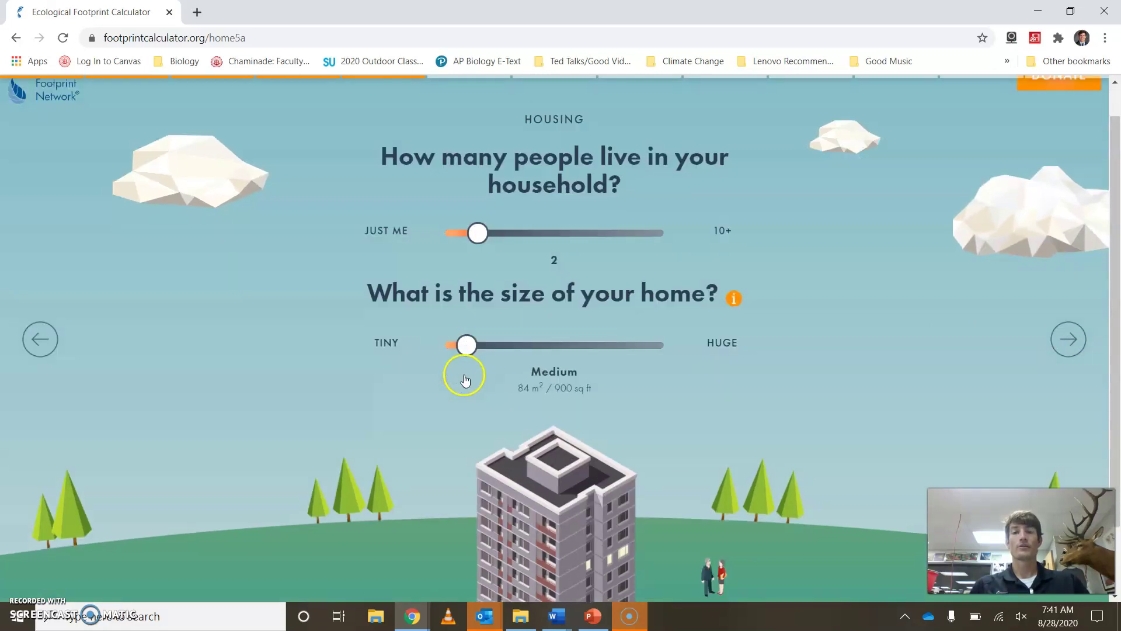
{"action": "mouse_move", "coordinate": [464, 306]}
{"action": "left_mouse_down"}
{"action": "mouse_move", "coordinate": [514, 313]}
{"action": "mouse_move", "coordinate": [480, 315]}
{"action": "left_mouse_up"}
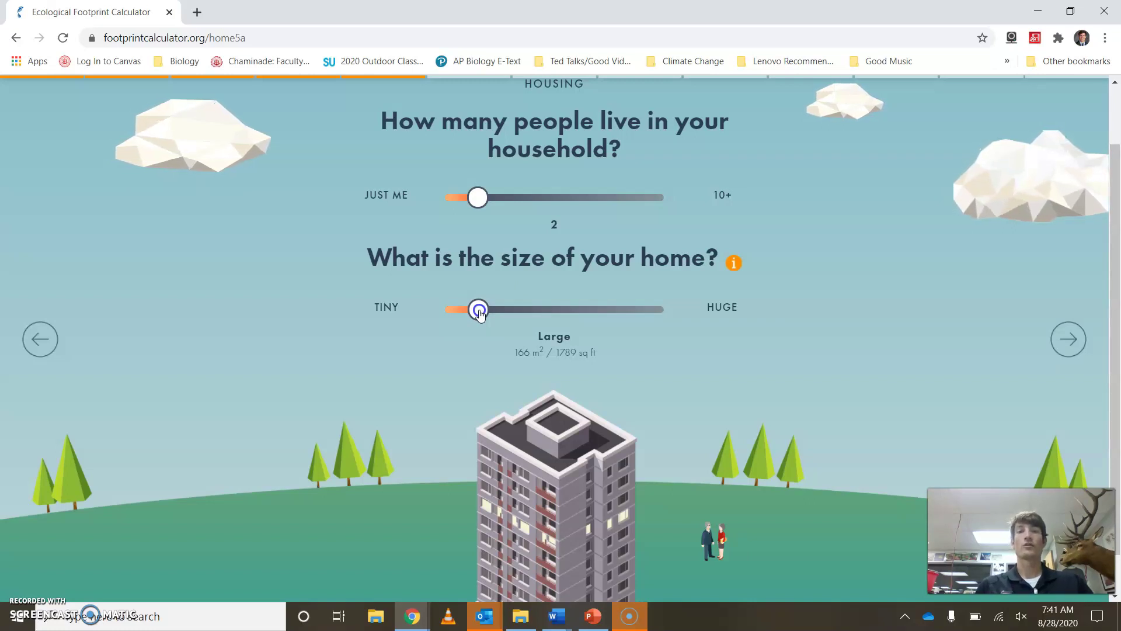
{"action": "left_click_drag", "start_coordinate": [480, 315], "coordinate": [482, 313]}
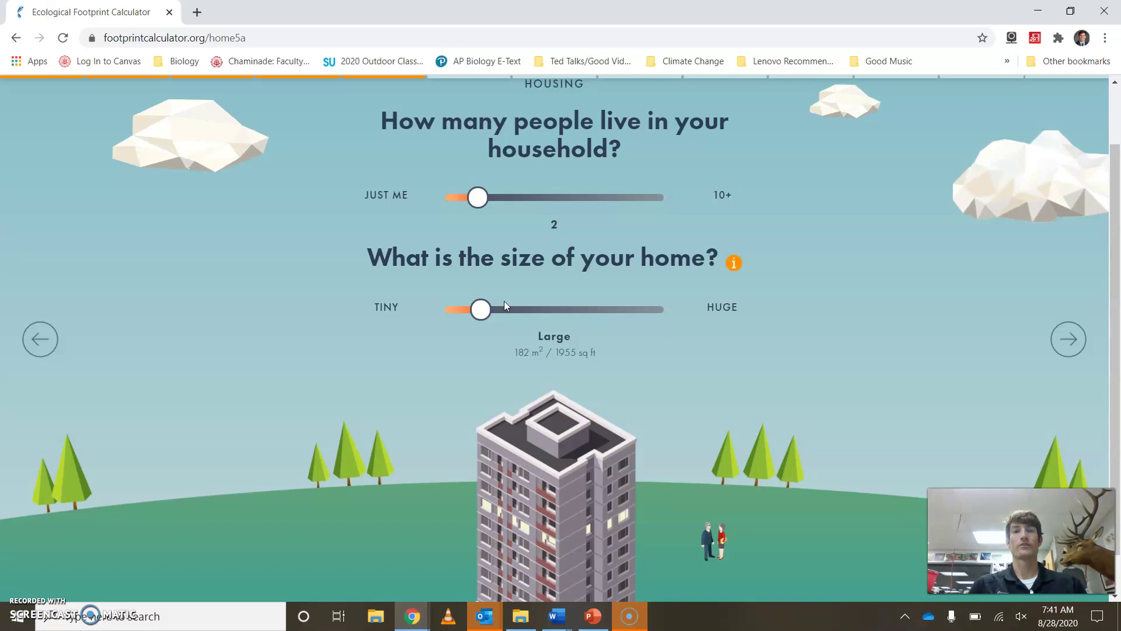
{"action": "left_click", "coordinate": [1077, 335]}
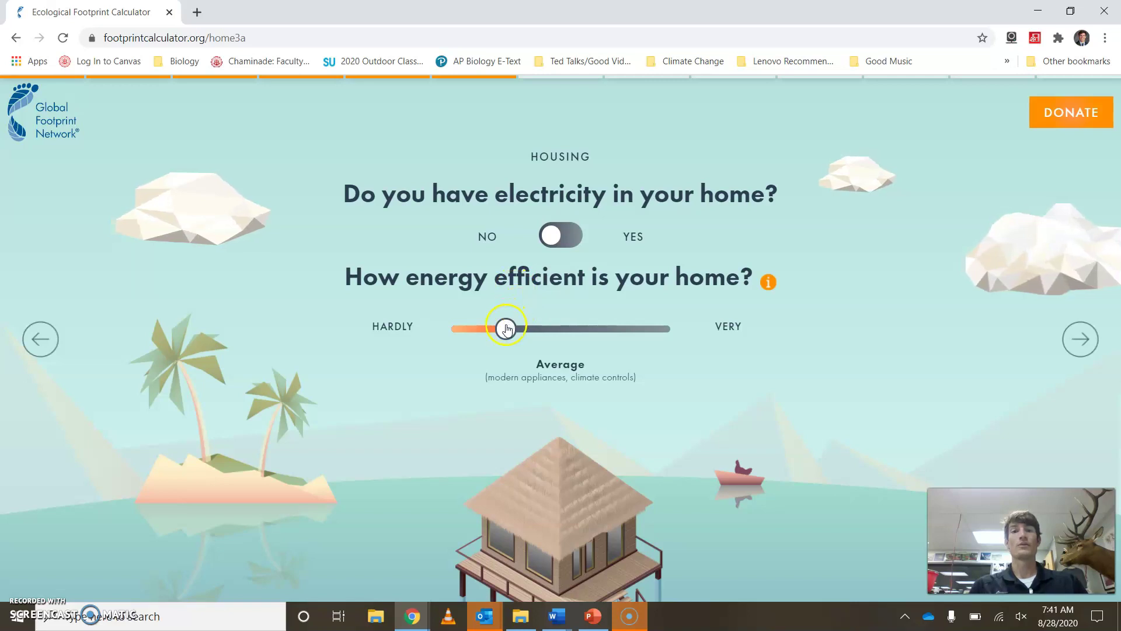
Step: Set home energy efficiency to Below average, then continue to renewable electricity
{"action": "left_click_drag", "start_coordinate": [508, 325], "coordinate": [475, 326]}
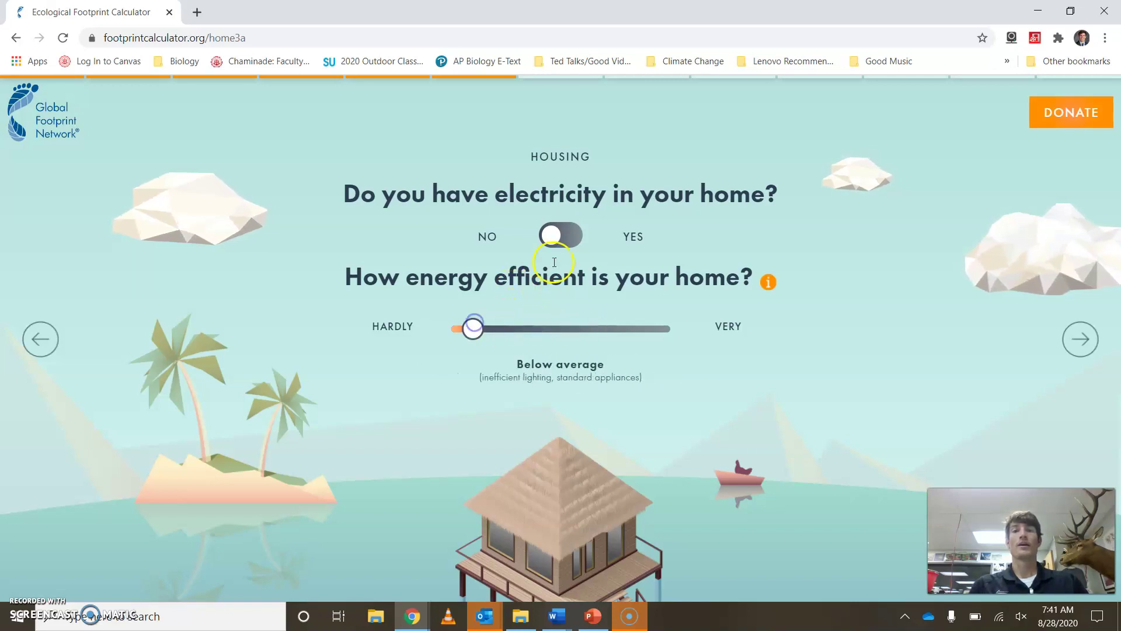
{"action": "left_click", "coordinate": [559, 237]}
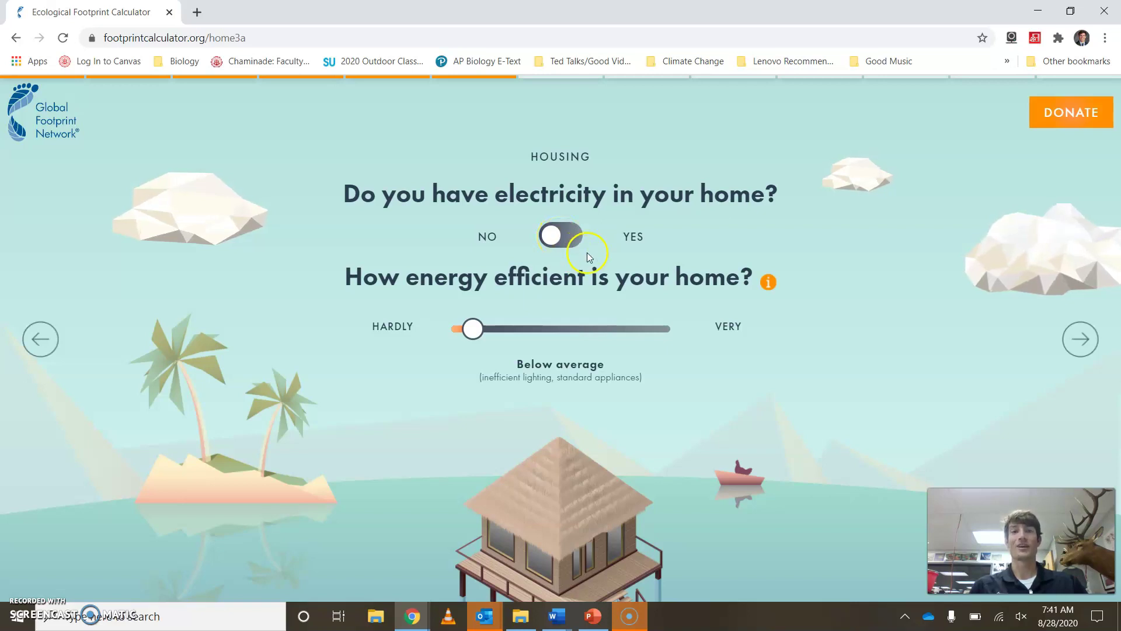
{"action": "left_click", "coordinate": [1080, 340]}
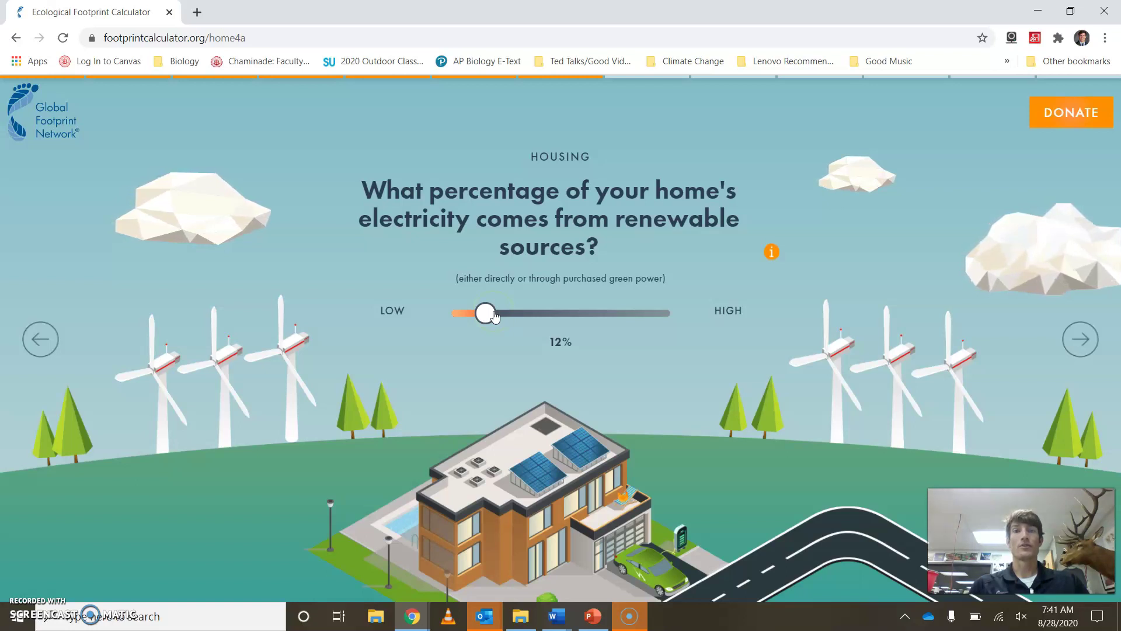
Step: Leave the renewable electricity share at 0% and continue to the trash question
{"action": "left_click_drag", "start_coordinate": [494, 316], "coordinate": [456, 314]}
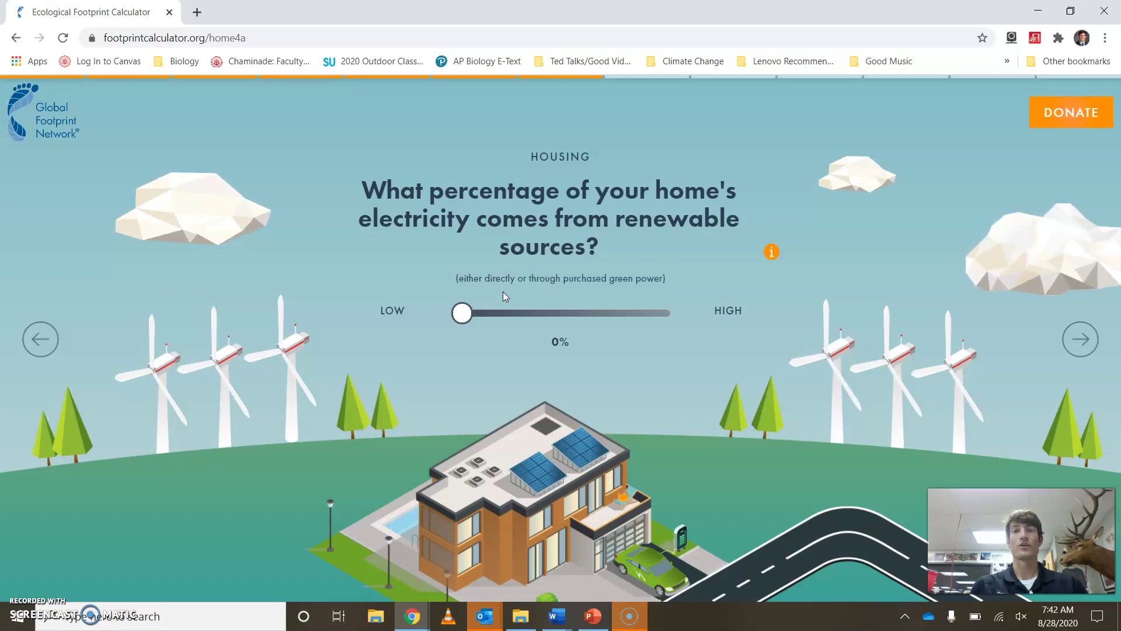
{"action": "left_click", "coordinate": [462, 313]}
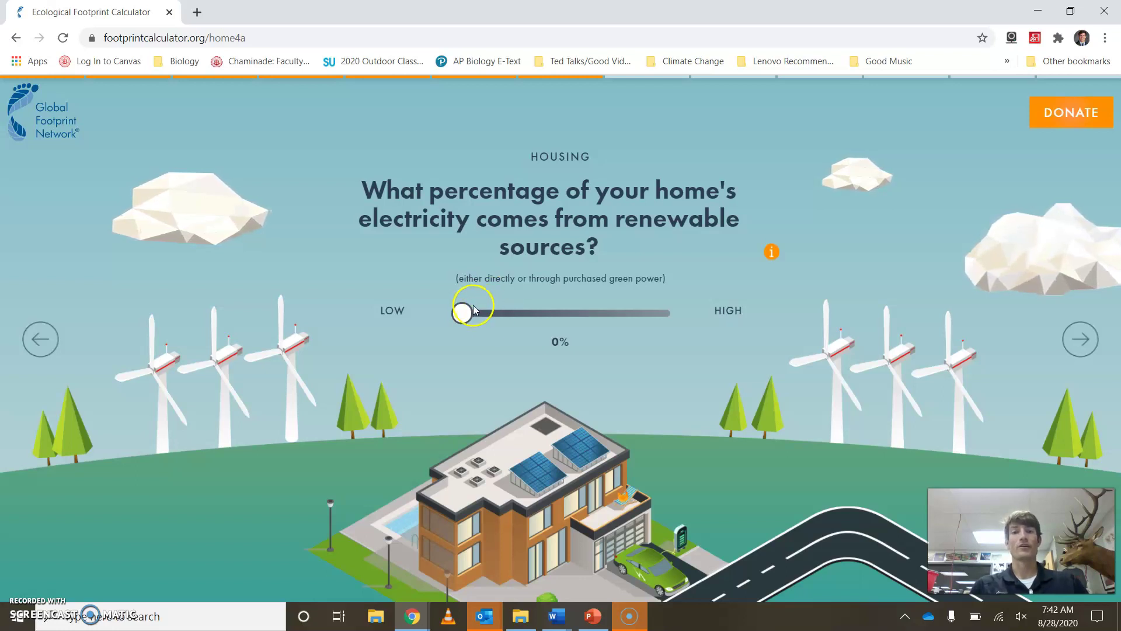
{"action": "left_click", "coordinate": [1079, 337]}
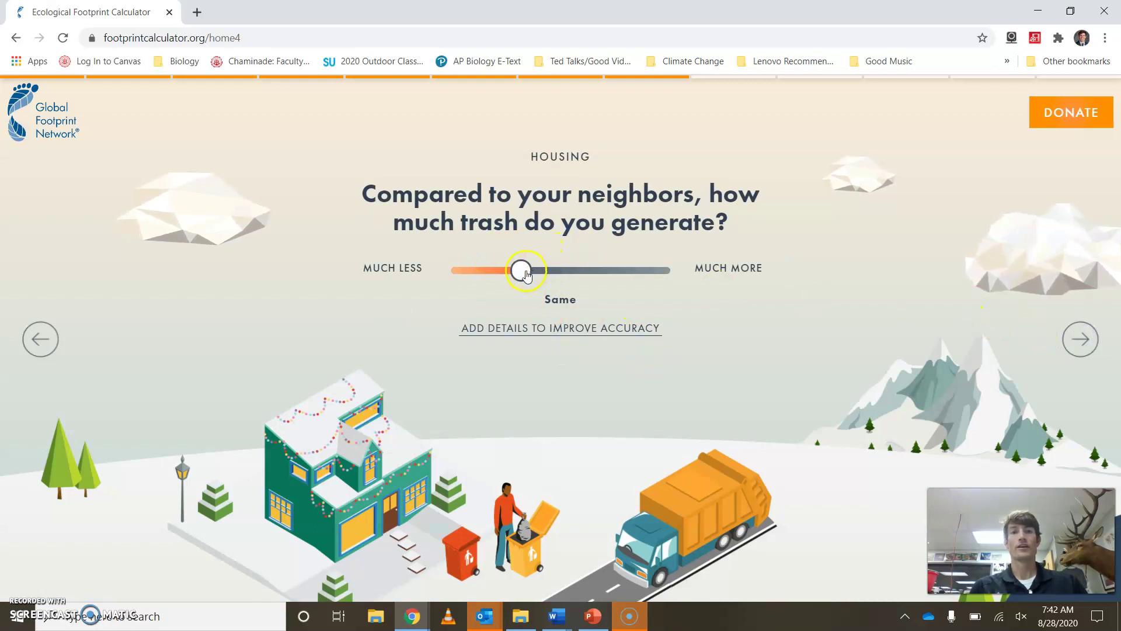
Step: Answer household trash as Same compared to neighbours and move on to Transportation
{"action": "left_click_drag", "start_coordinate": [526, 274], "coordinate": [651, 271]}
{"action": "left_click", "coordinate": [550, 329]}
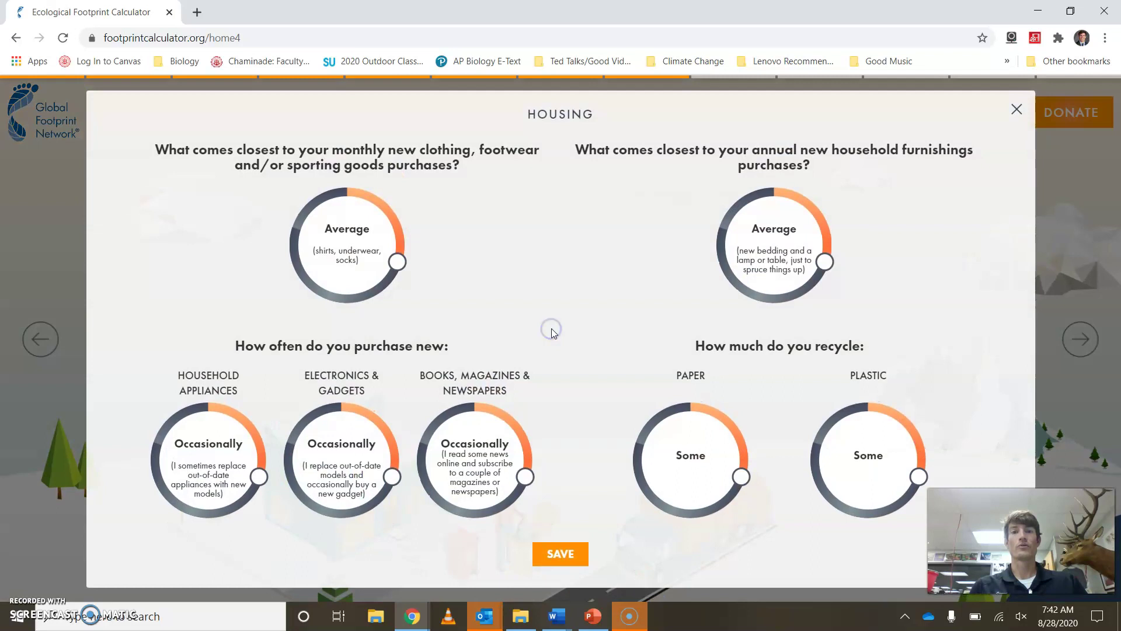
{"action": "left_click", "coordinate": [1017, 111]}
{"action": "left_click_drag", "start_coordinate": [644, 274], "coordinate": [559, 272]}
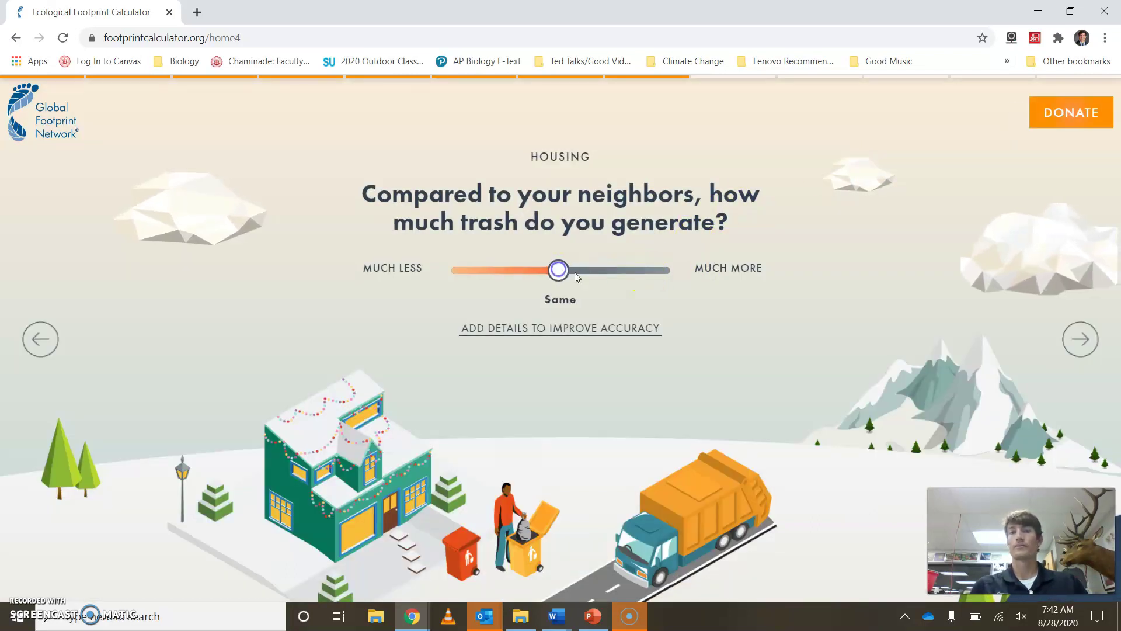
{"action": "left_click", "coordinate": [1101, 339]}
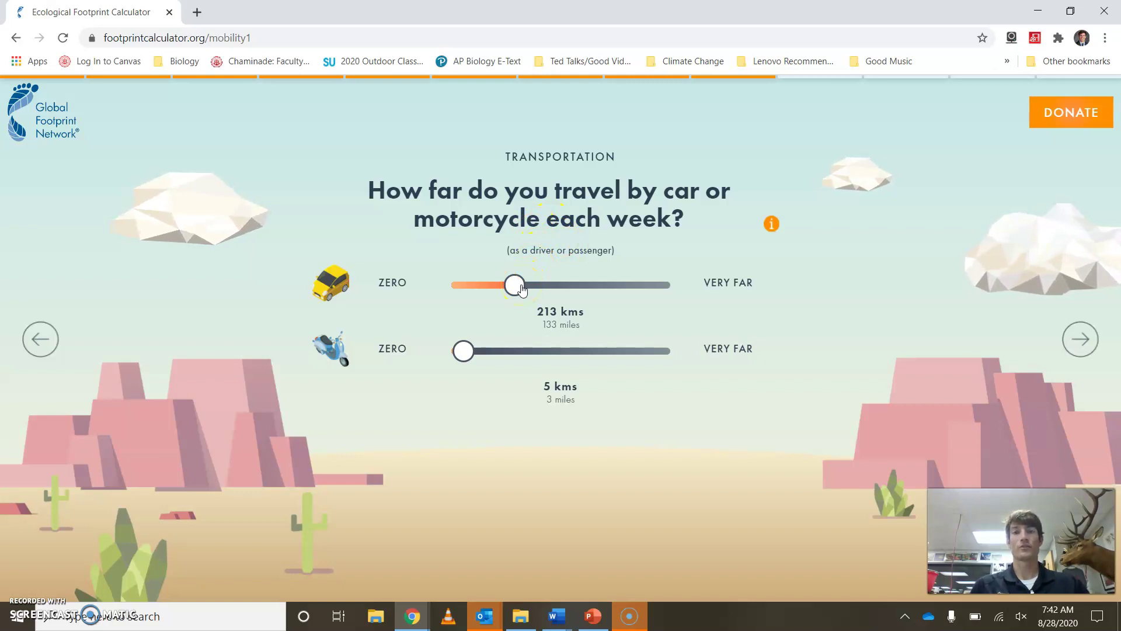
Step: Set weekly car travel to 198 kms (124 miles), then continue to fuel economy
{"action": "mouse_move", "coordinate": [523, 286]}
{"action": "left_mouse_down"}
{"action": "mouse_move", "coordinate": [576, 284]}
{"action": "mouse_move", "coordinate": [517, 289]}
{"action": "left_mouse_up"}
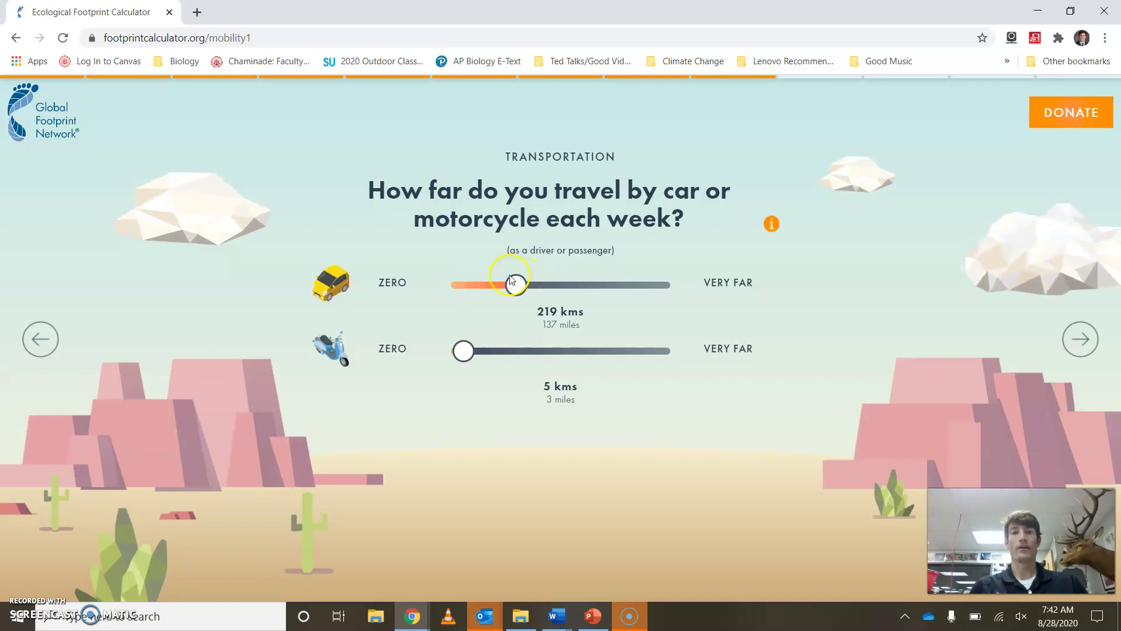
{"action": "left_click_drag", "start_coordinate": [517, 289], "coordinate": [500, 286]}
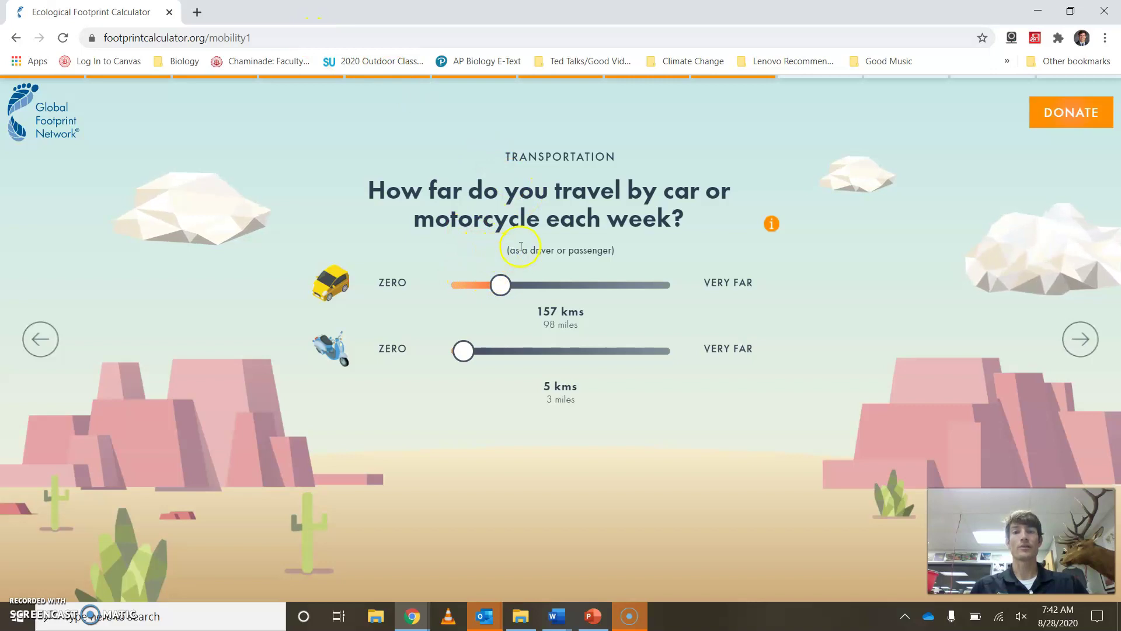
{"action": "left_click_drag", "start_coordinate": [501, 286], "coordinate": [512, 285]}
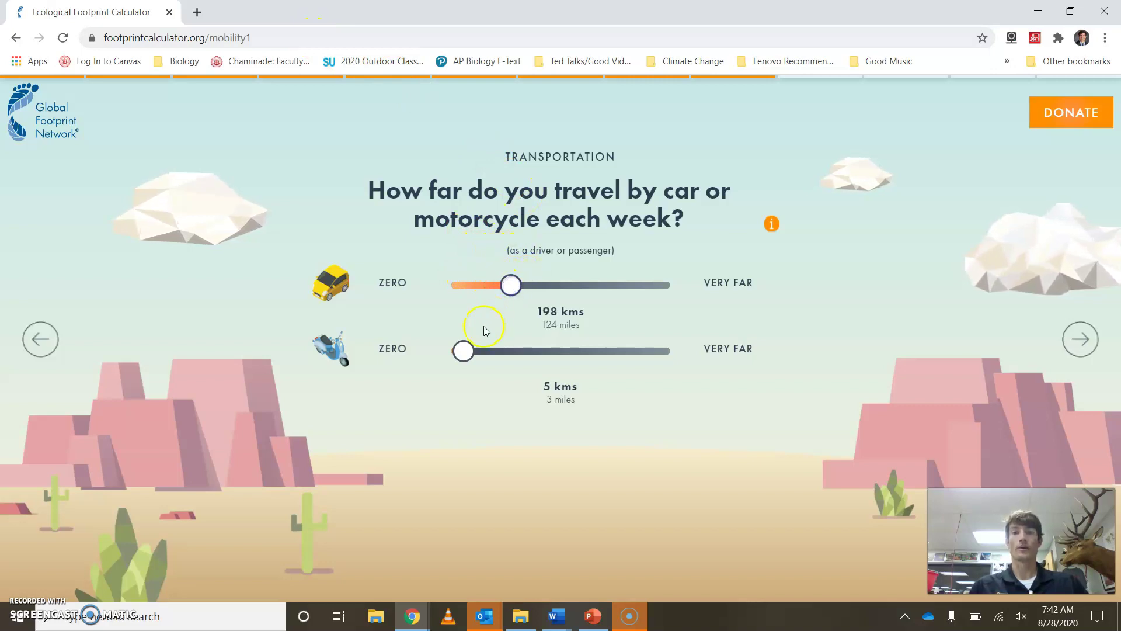
{"action": "left_click", "coordinate": [1080, 338]}
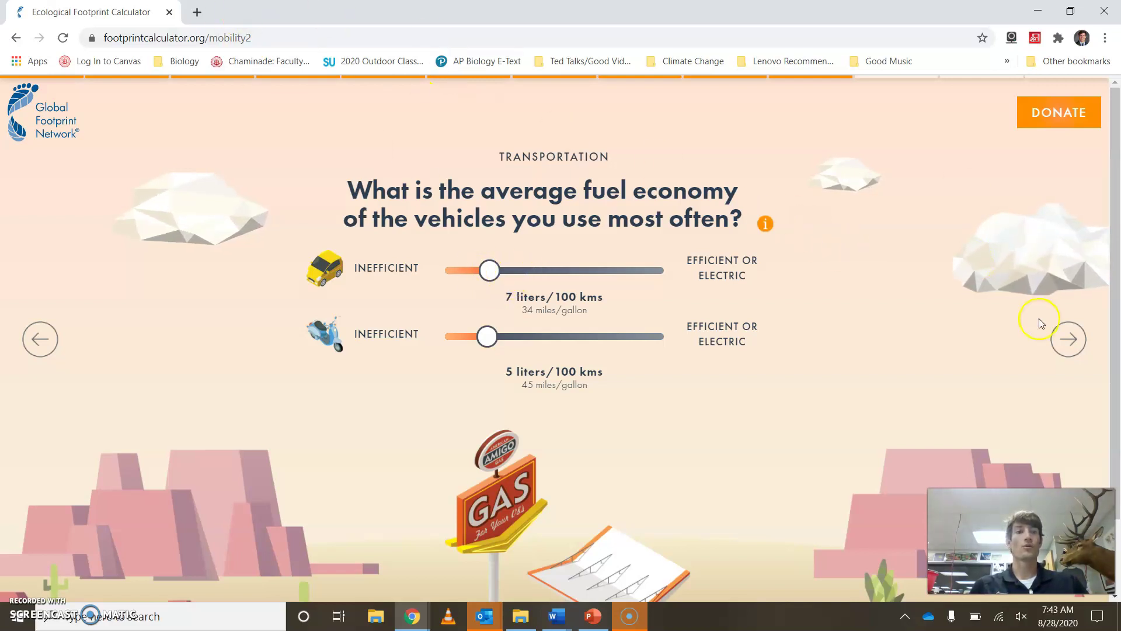
Step: Set carpooling to 26% Infrequently and leave public transport at 34 kms
{"action": "left_click", "coordinate": [1068, 337]}
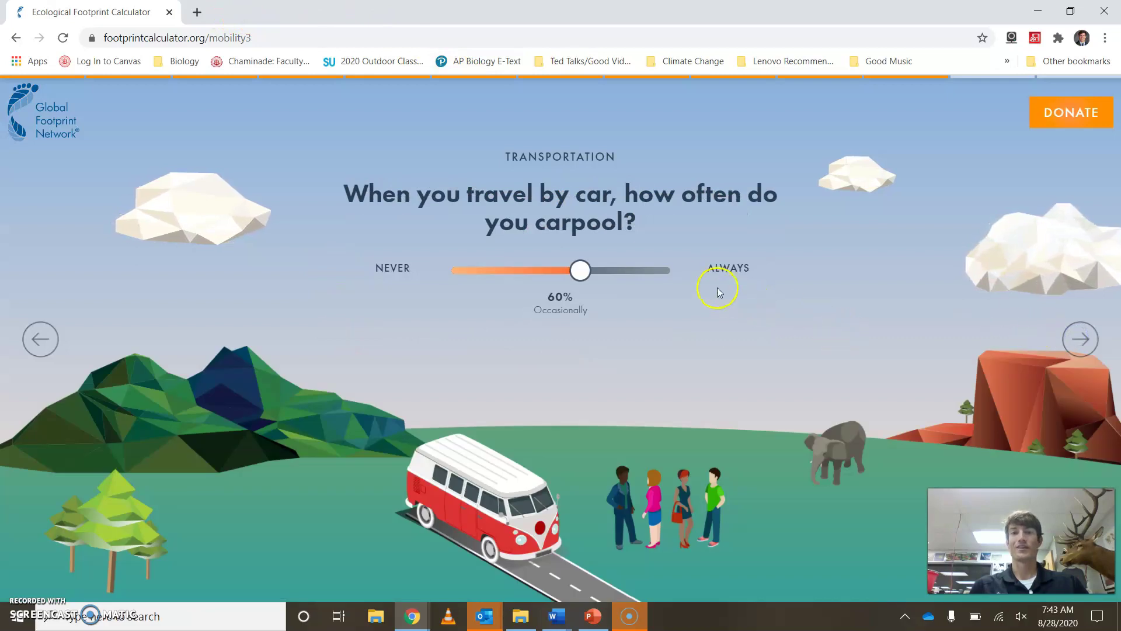
{"action": "left_click_drag", "start_coordinate": [592, 270], "coordinate": [513, 271]}
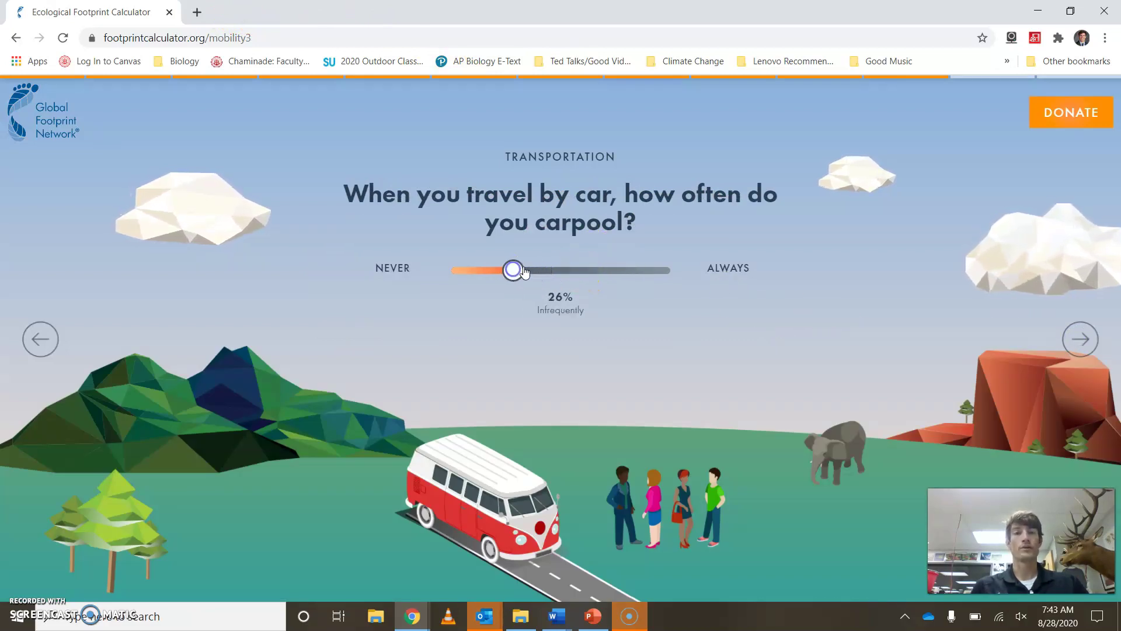
{"action": "left_click", "coordinate": [1080, 339]}
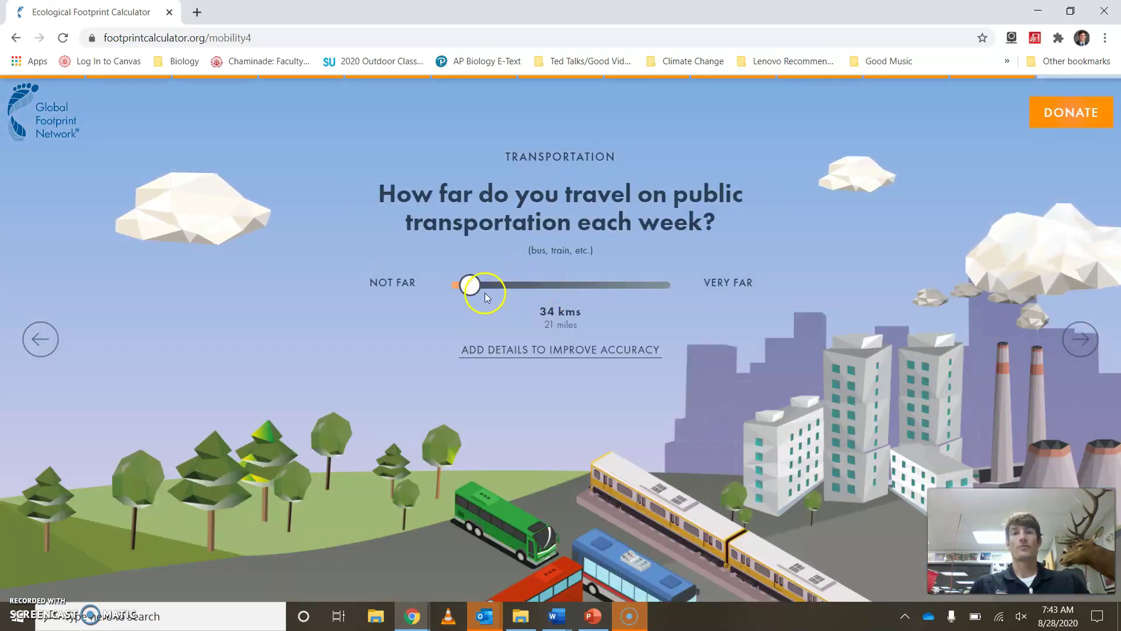
{"action": "left_click", "coordinate": [1081, 338]}
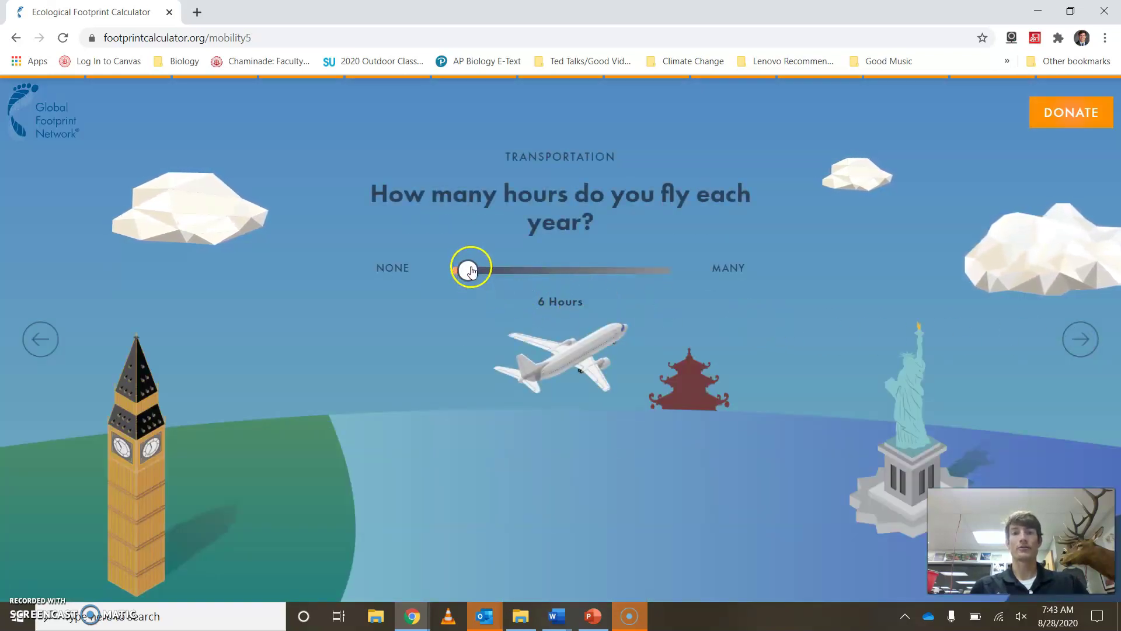
Step: Set yearly flying to 14 hours and view the results: Overshoot Day 10 Apr, 3.6 Earths
{"action": "left_click_drag", "start_coordinate": [470, 272], "coordinate": [558, 261]}
{"action": "left_click_drag", "start_coordinate": [493, 248], "coordinate": [505, 269]}
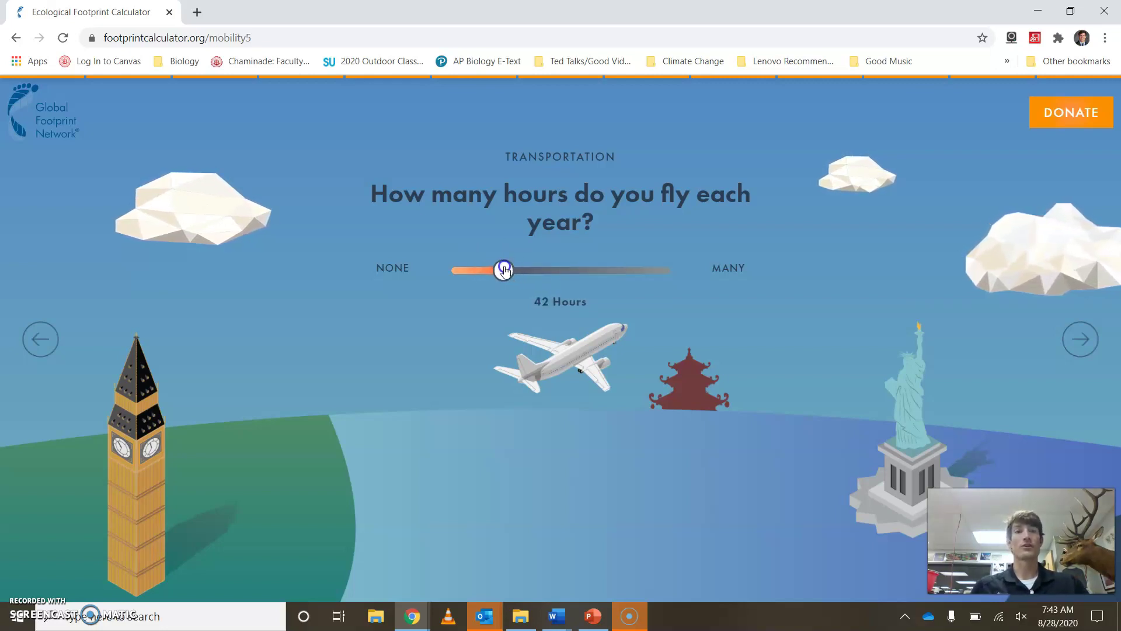
{"action": "left_click_drag", "start_coordinate": [504, 269], "coordinate": [476, 271]}
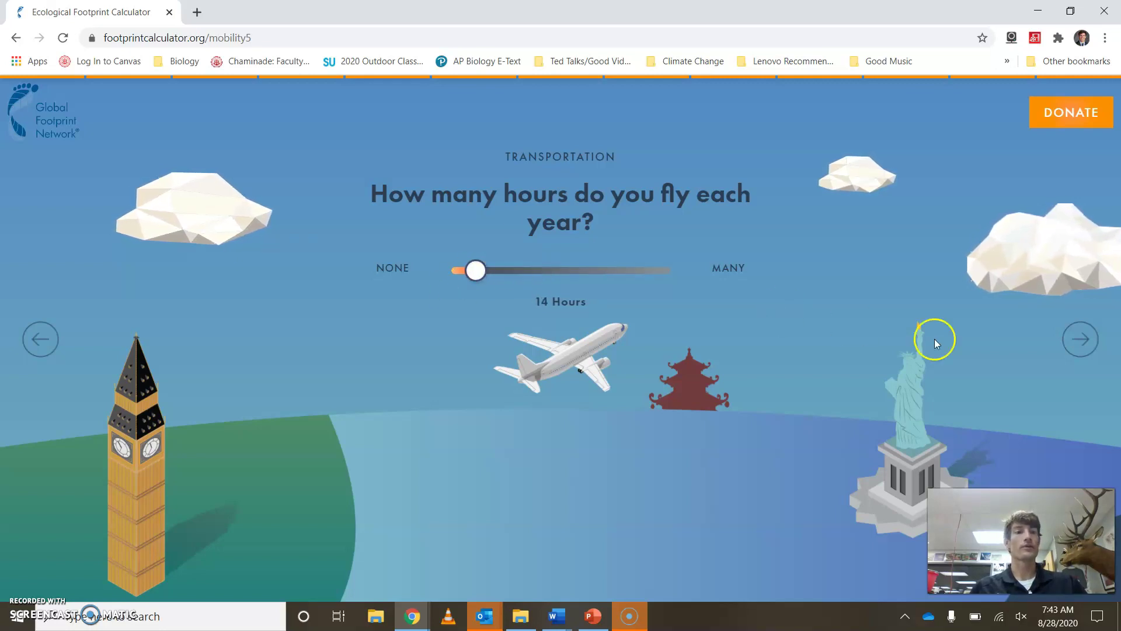
{"action": "left_click", "coordinate": [1080, 347]}
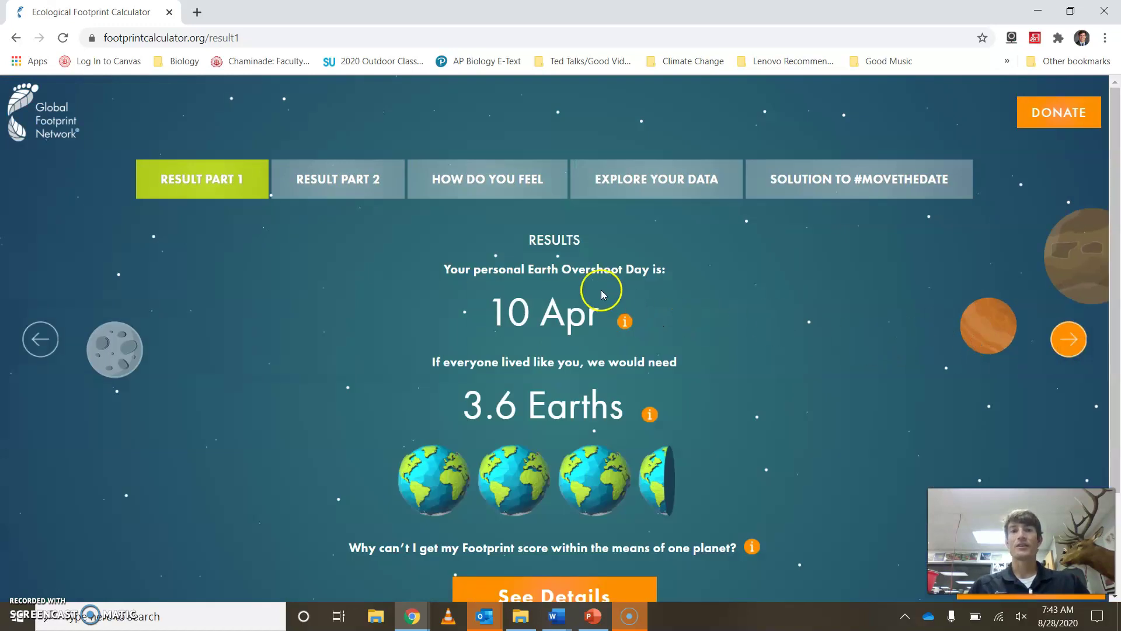
{"action": "scroll", "coordinate": [479, 226], "scroll_direction": "down", "scroll_amount": 1}
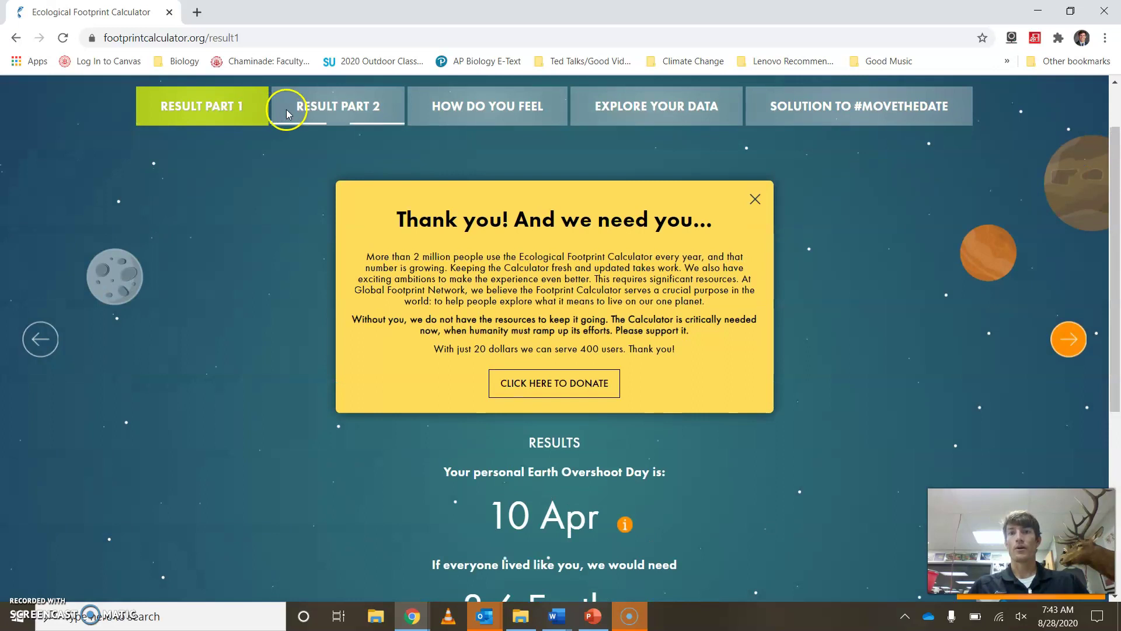
{"action": "left_click", "coordinate": [753, 209]}
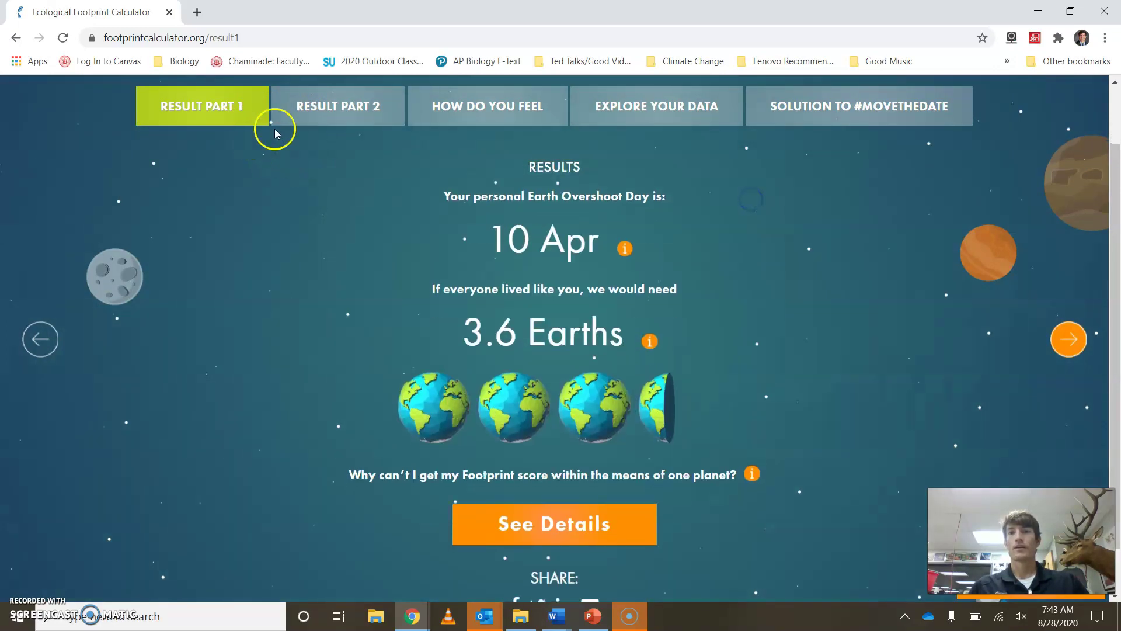
{"action": "left_click", "coordinate": [341, 119]}
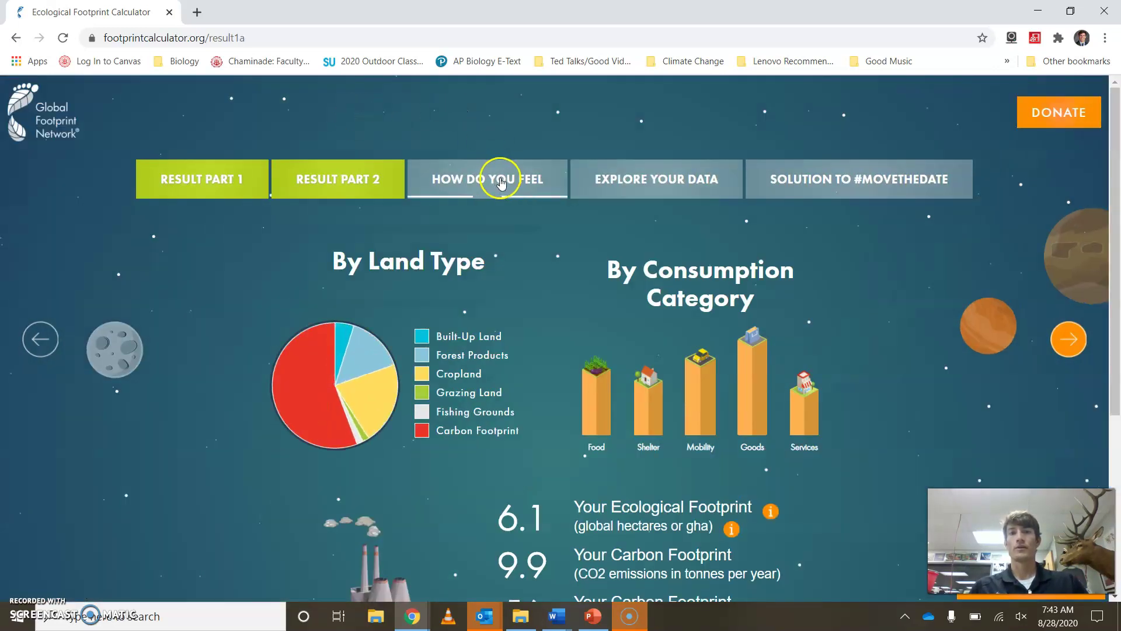
{"action": "left_click", "coordinate": [501, 182]}
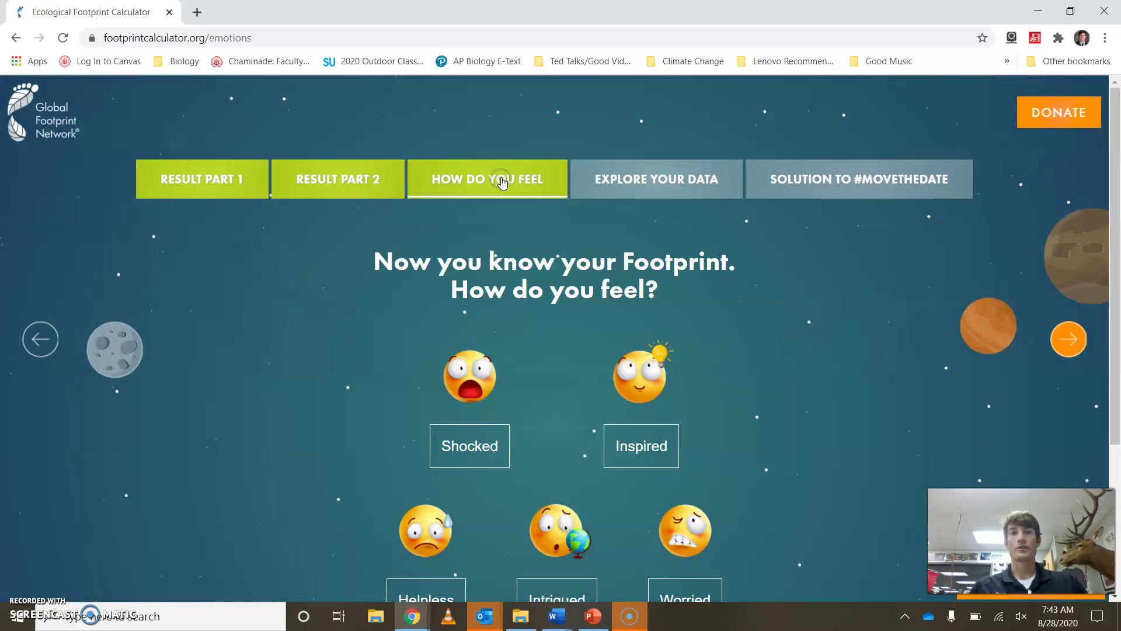
{"action": "left_click", "coordinate": [631, 182]}
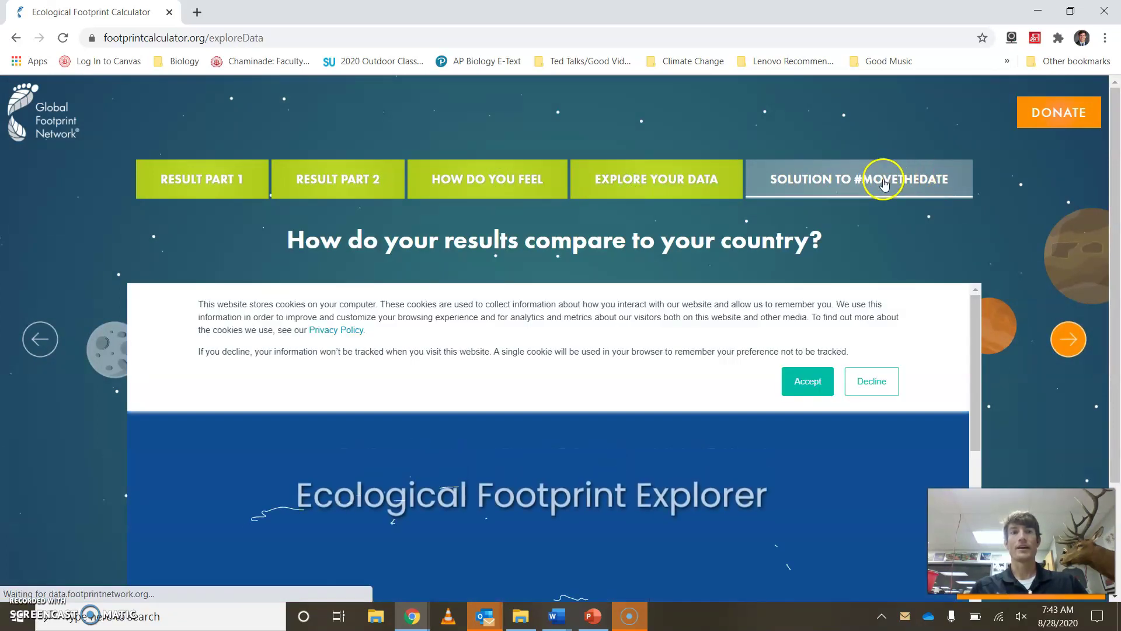
{"action": "left_click", "coordinate": [876, 187]}
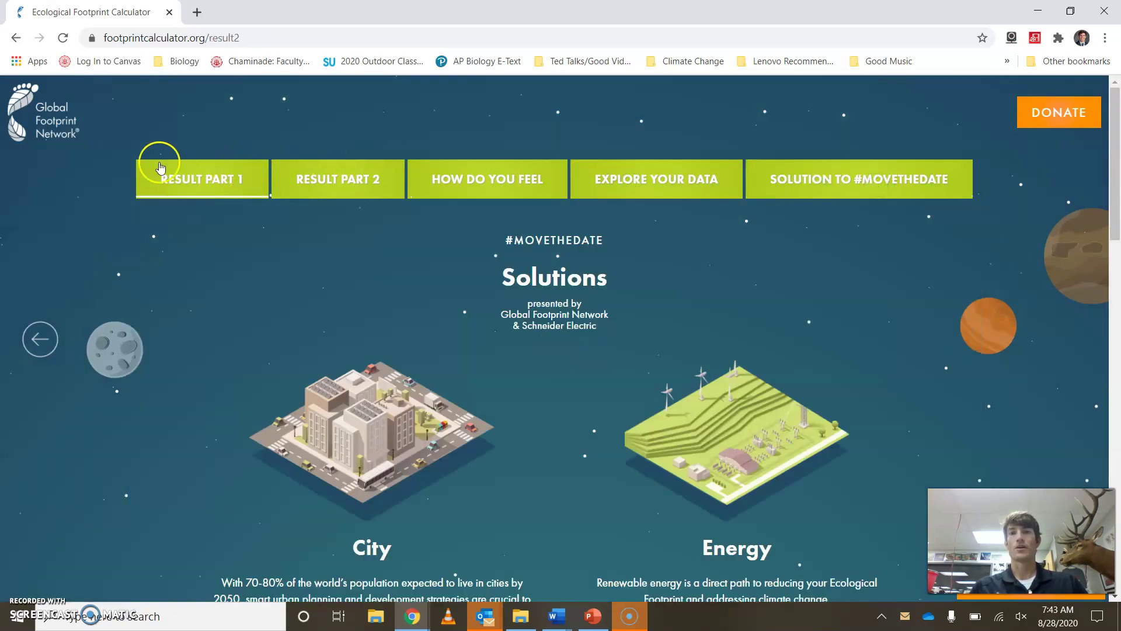
{"action": "left_click", "coordinate": [209, 200]}
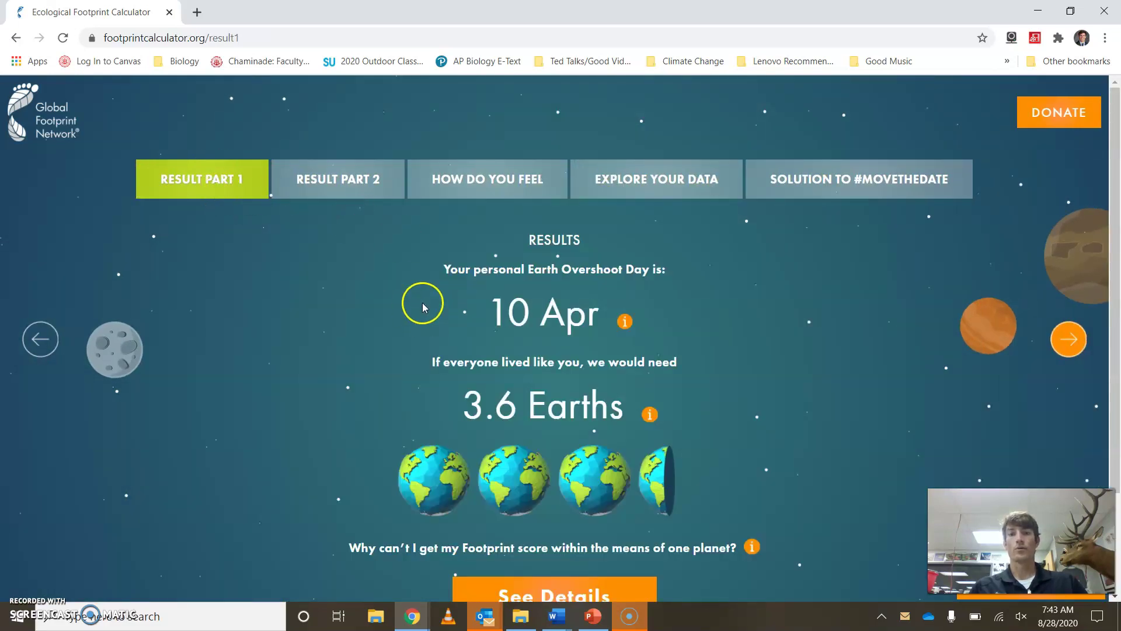
{"action": "scroll", "coordinate": [584, 315], "scroll_direction": "down", "scroll_amount": 1}
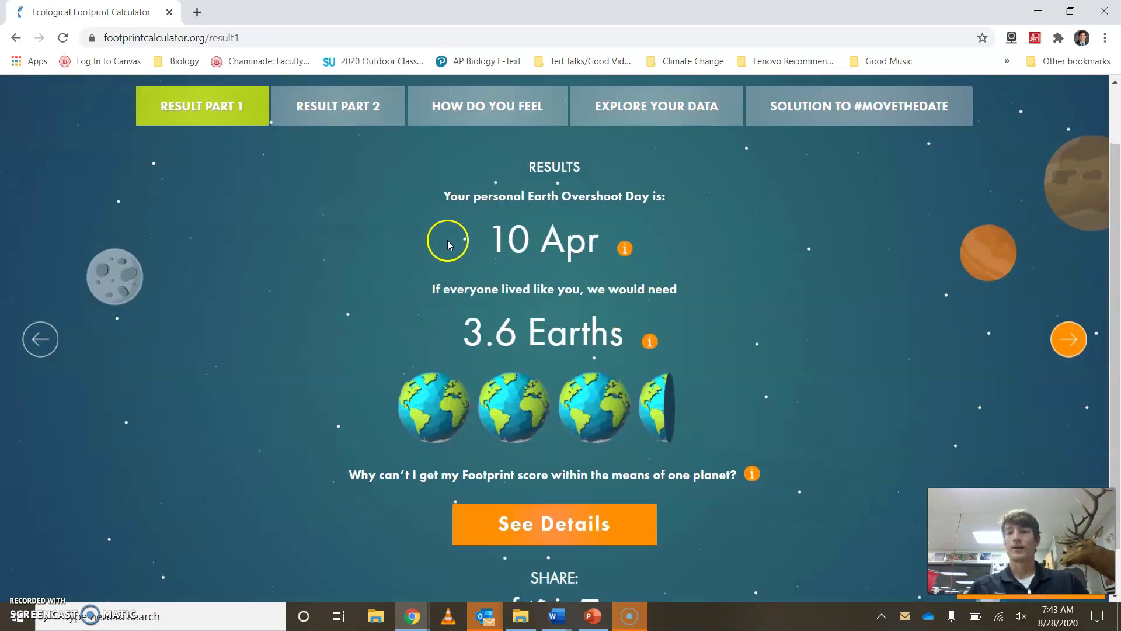